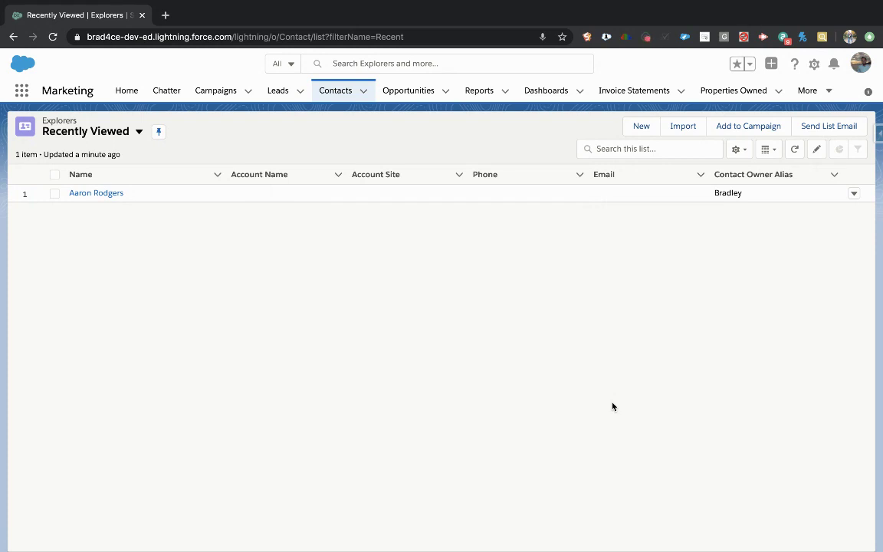
Open the explorer contact from Recently Viewed and briefly check its extra actions menu.
left_click(86, 194)
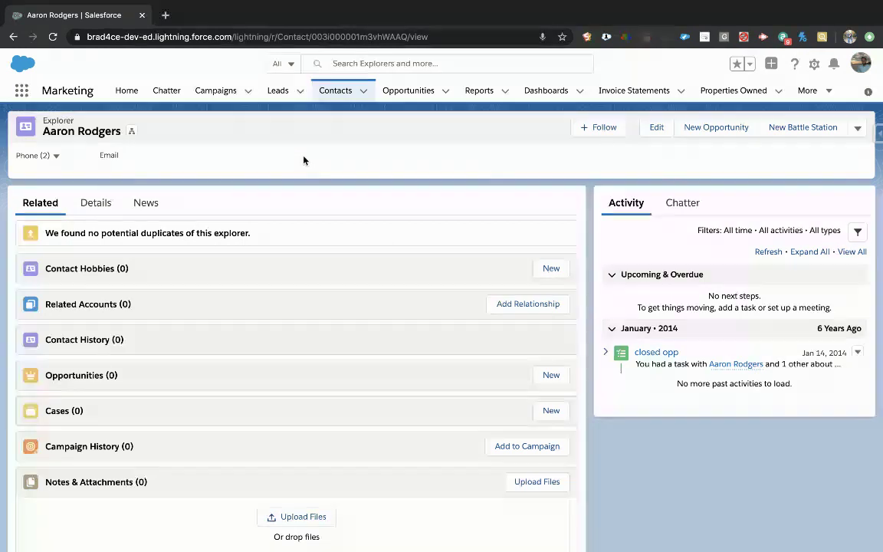
left_click(857, 128)
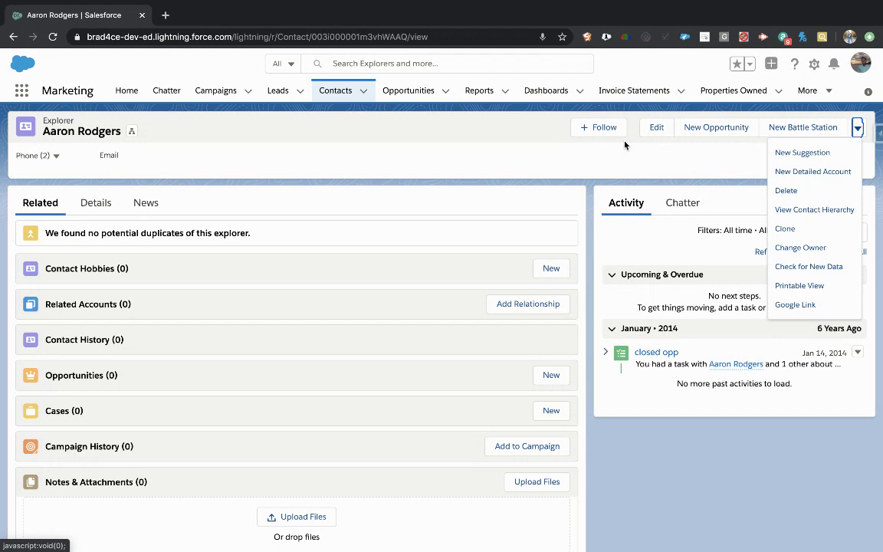
left_click(516, 127)
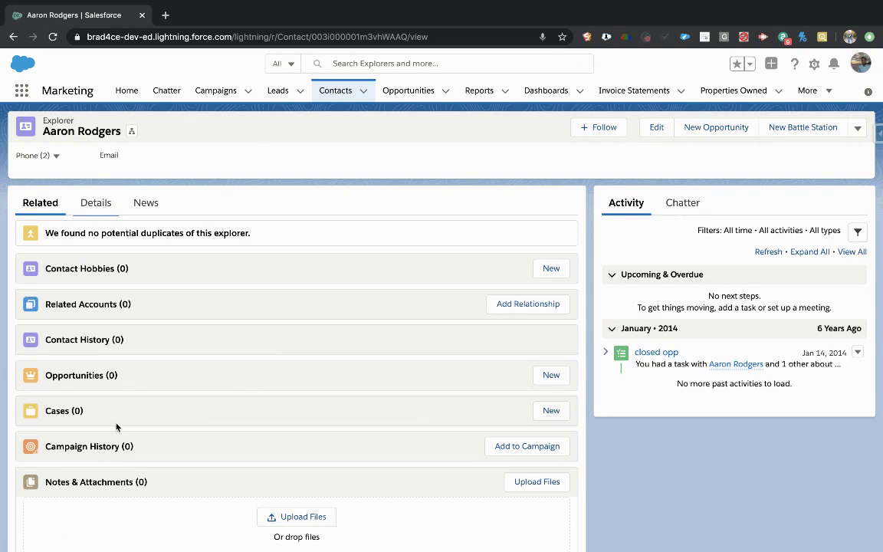
left_click(554, 415)
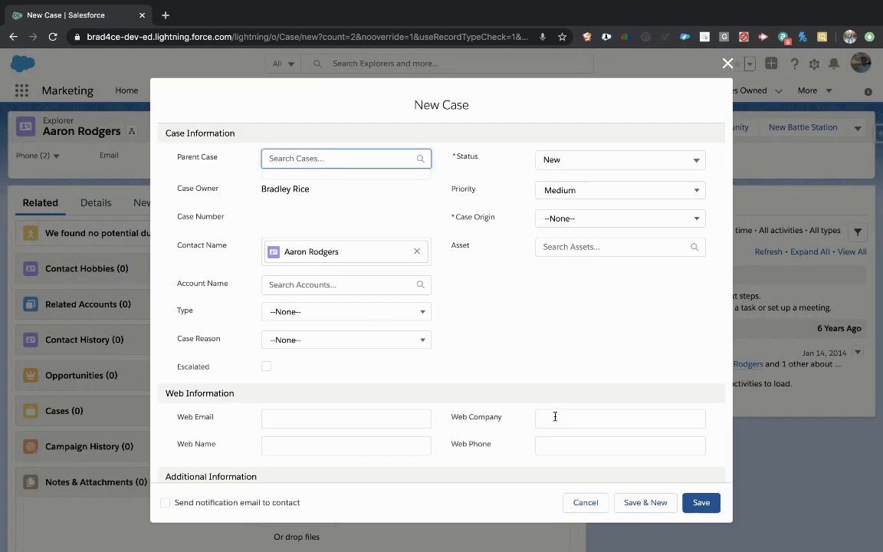
left_click(331, 218)
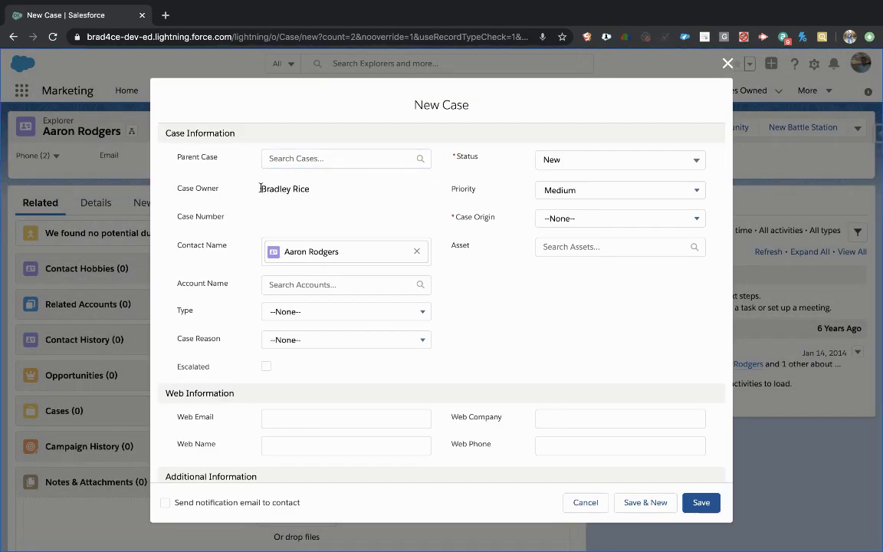
left_click_drag(260, 189, 316, 190)
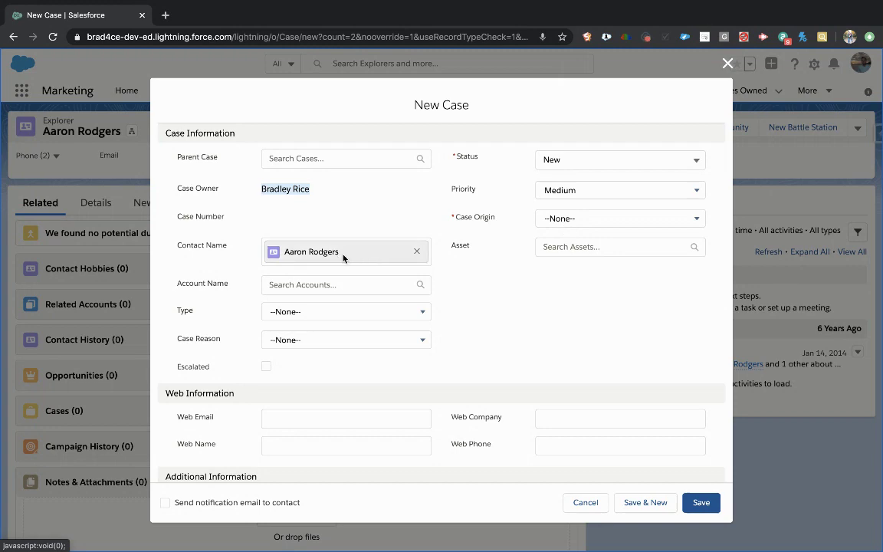
scroll(497, 301, "down", 3)
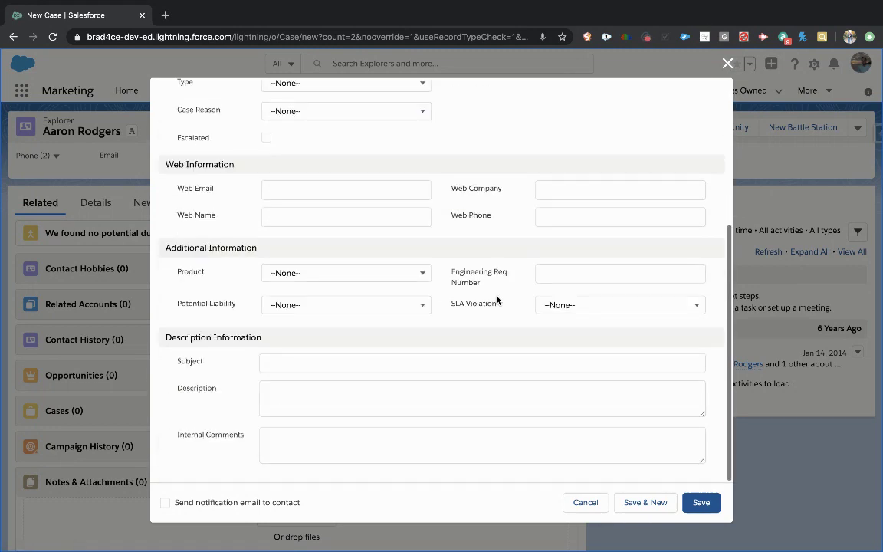
scroll(496, 300, "up", 3)
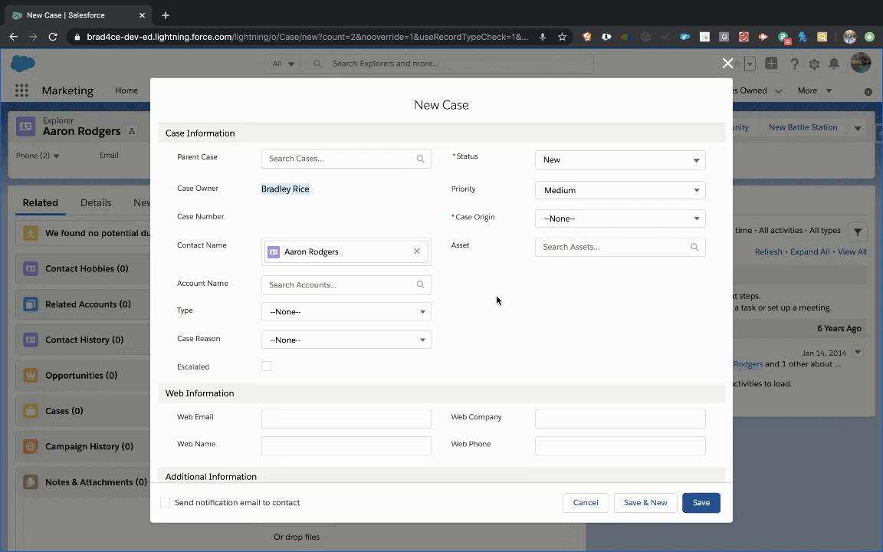
Discard the new case form and go to the Contact object's Buttons, Links, and Actions in Setup.
left_click(727, 63)
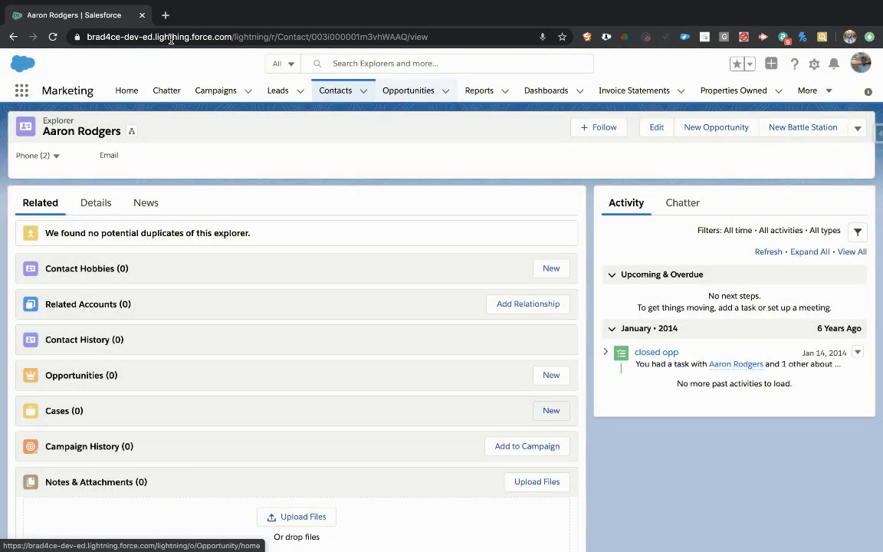
left_click(813, 67)
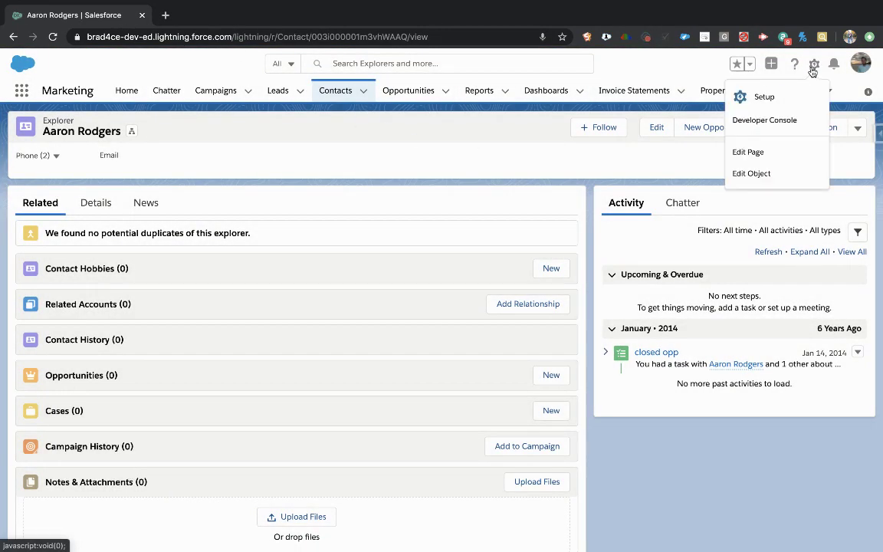
left_click(772, 172)
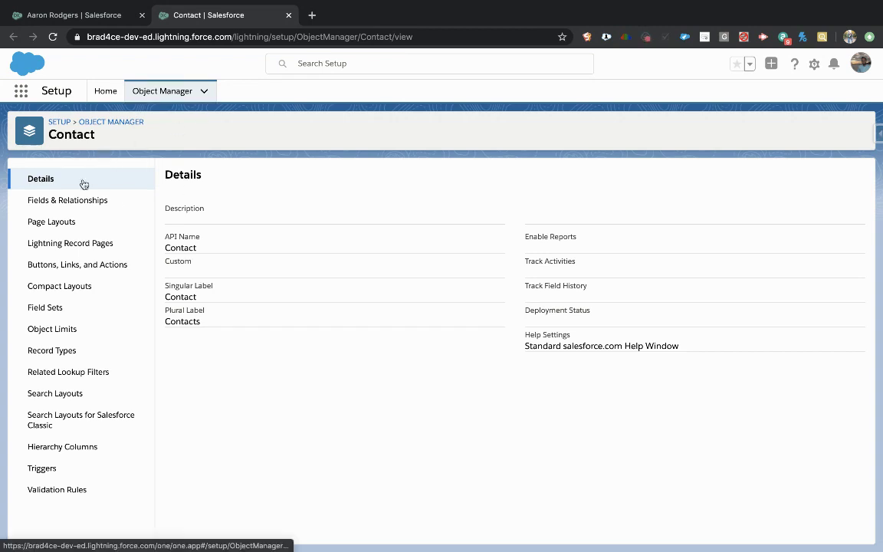
left_click(77, 265)
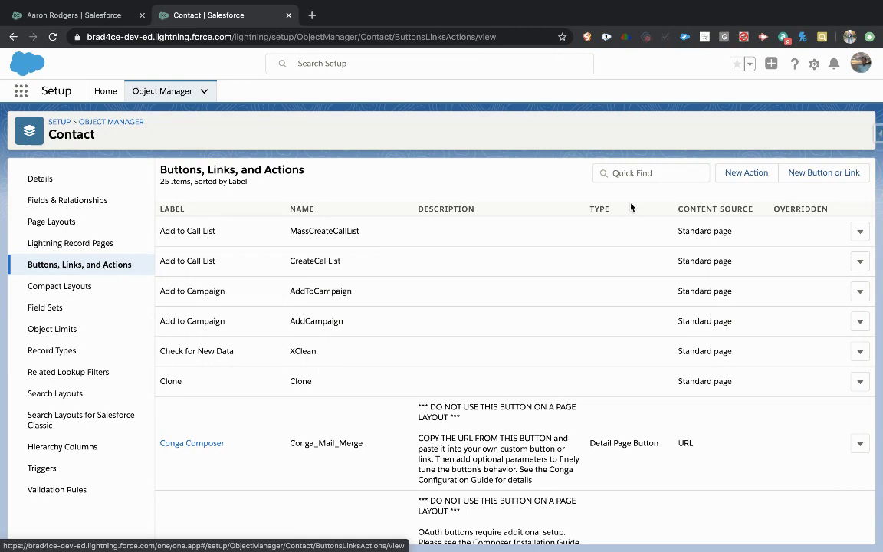
Start a new Contact action of type Create a Record targeting Case, with standard label type --None--.
left_click(736, 174)
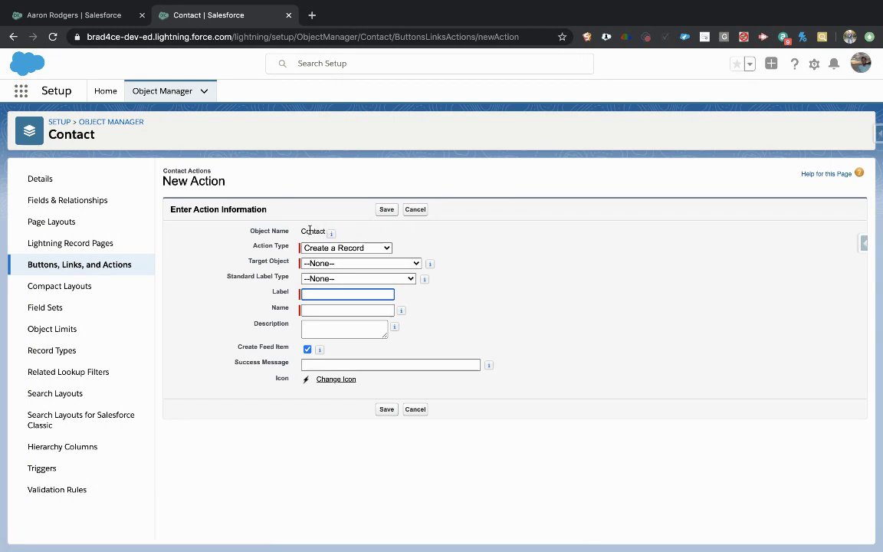
double_click(306, 230)
left_click(302, 230)
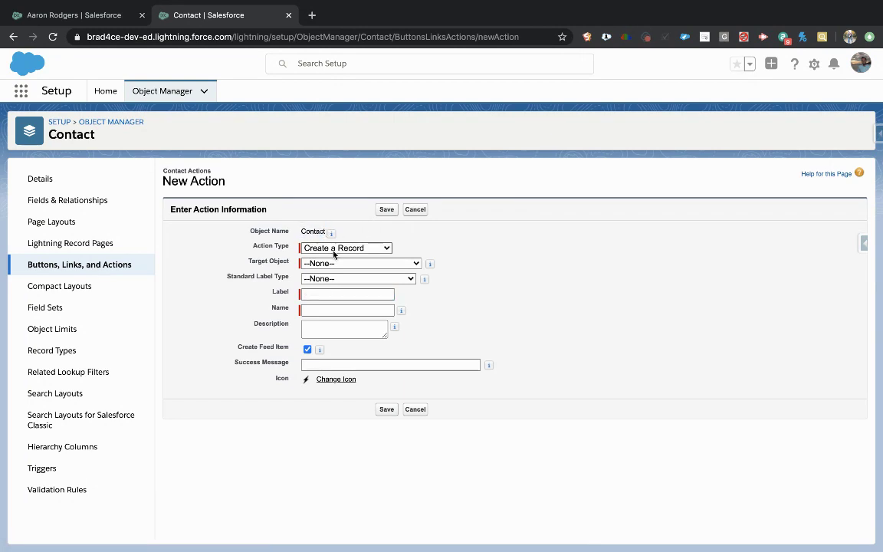
left_click(338, 249)
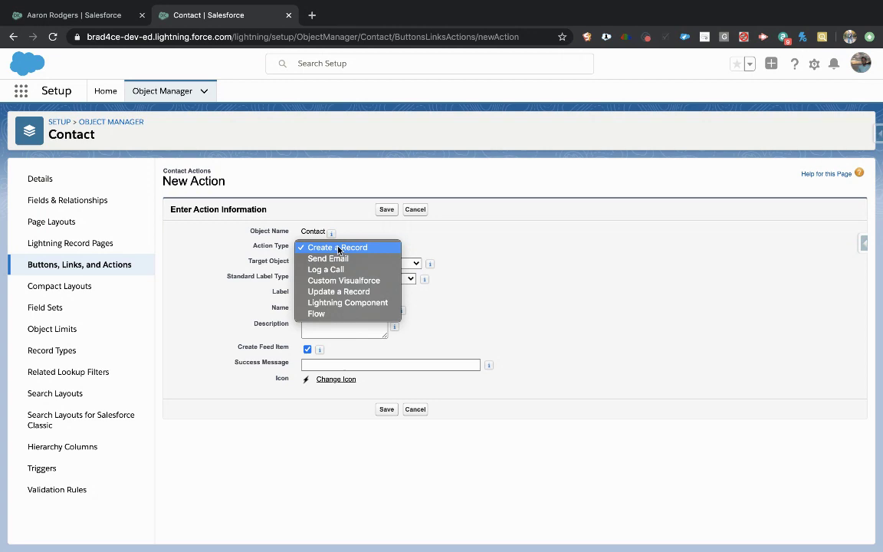
left_click(349, 249)
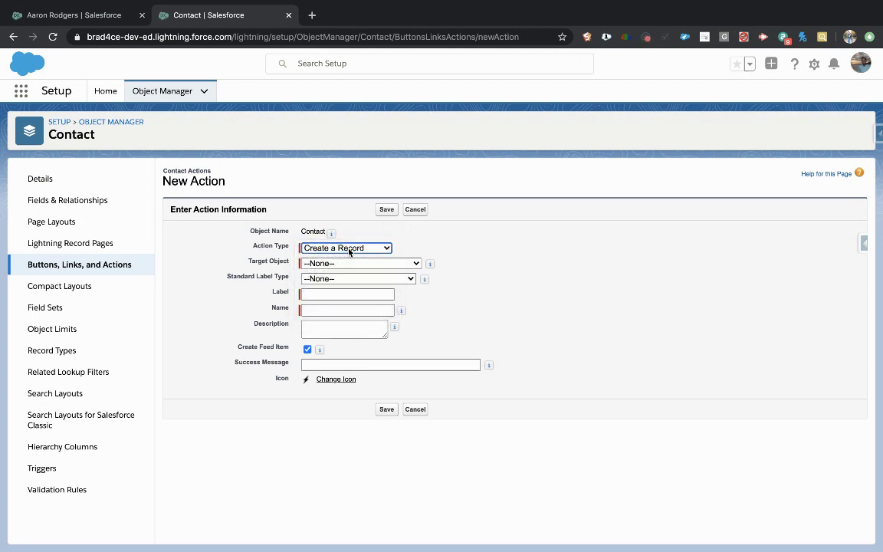
left_click(350, 263)
left_click(338, 296)
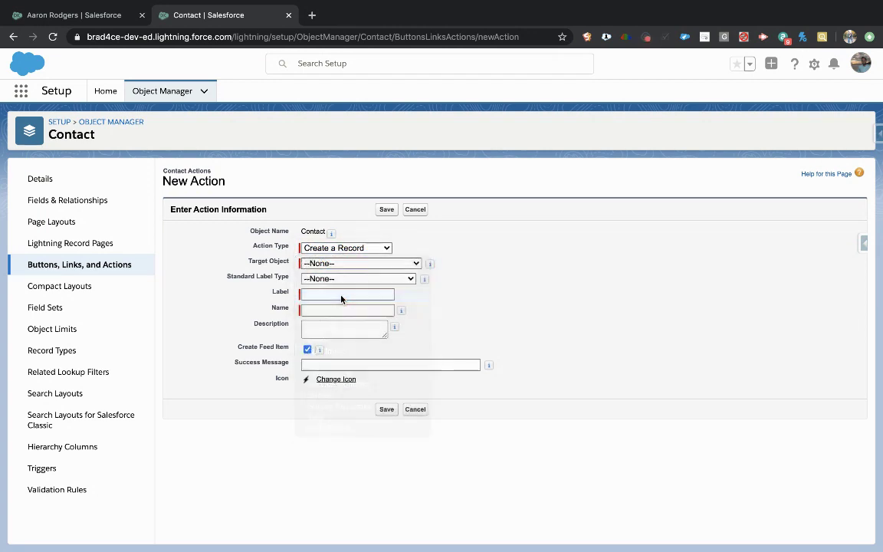
left_click(335, 281)
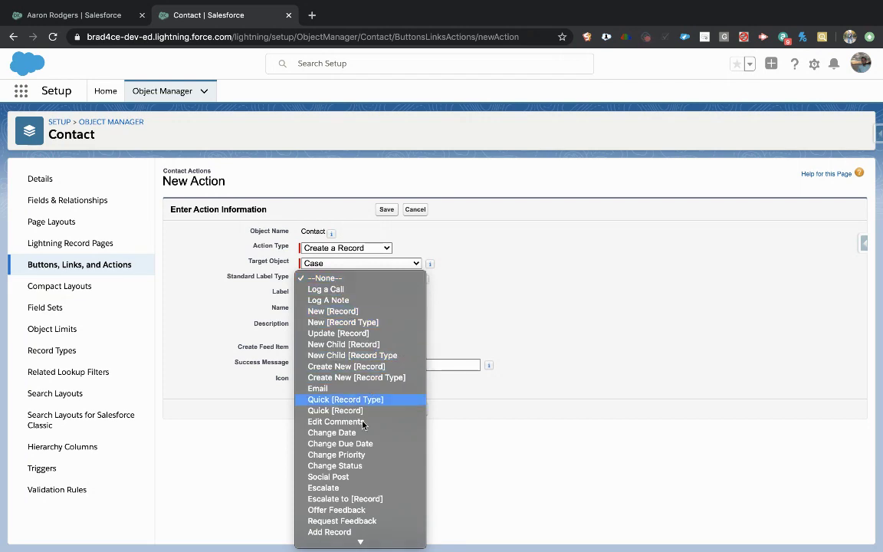
scroll(362, 433, "down", 3)
left_click(533, 269)
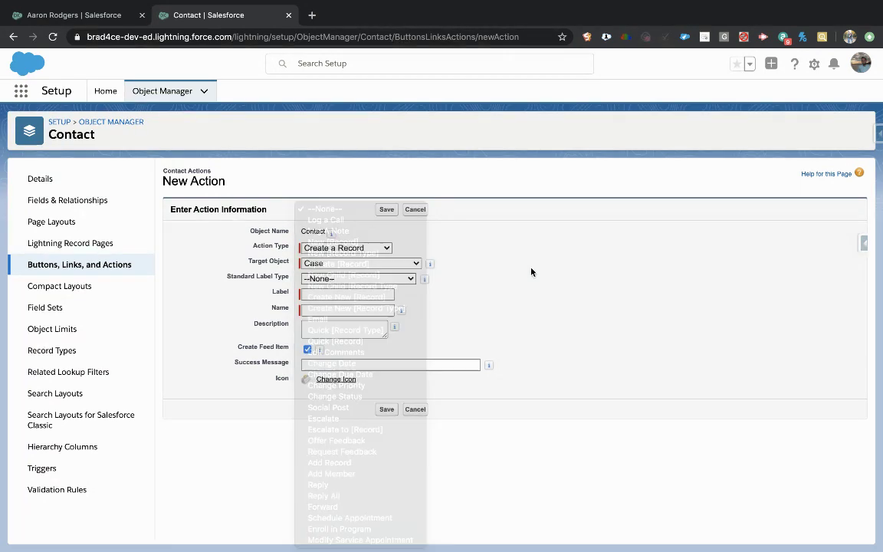
Label it 'Log Closed Case', turn off the feed item, and set success message 'Case Logged Successfully'.
left_click(329, 294)
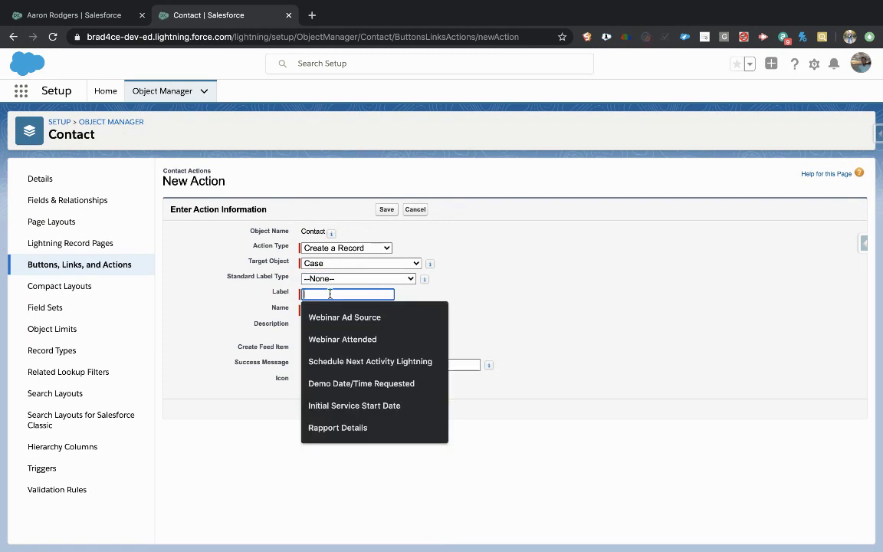
type("Log ")
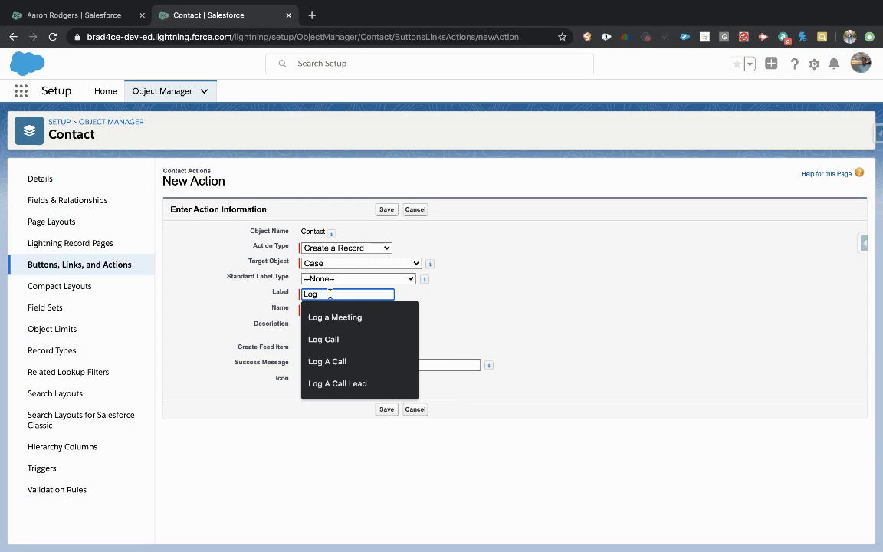
type("Closed cas")
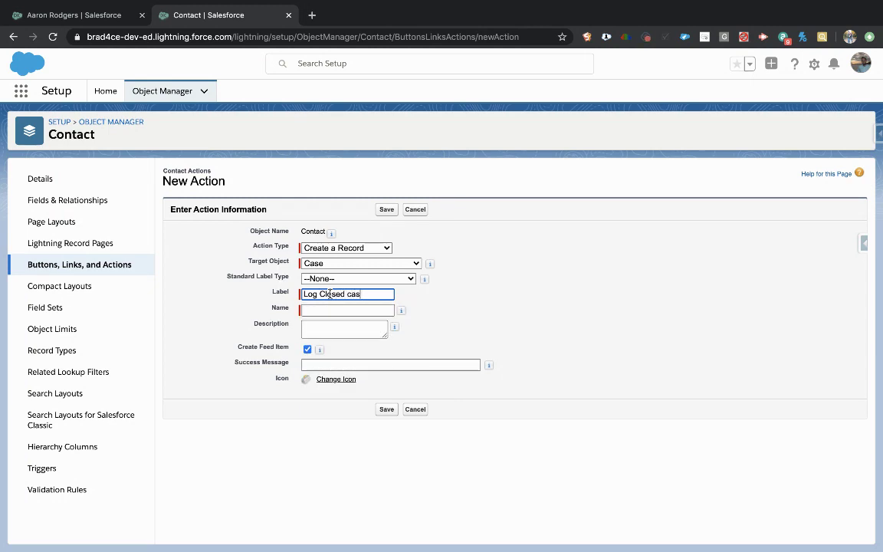
key("BackSpace")
key("BackSpace")
key("BackSpace")
type("Cas")
key("Tab")
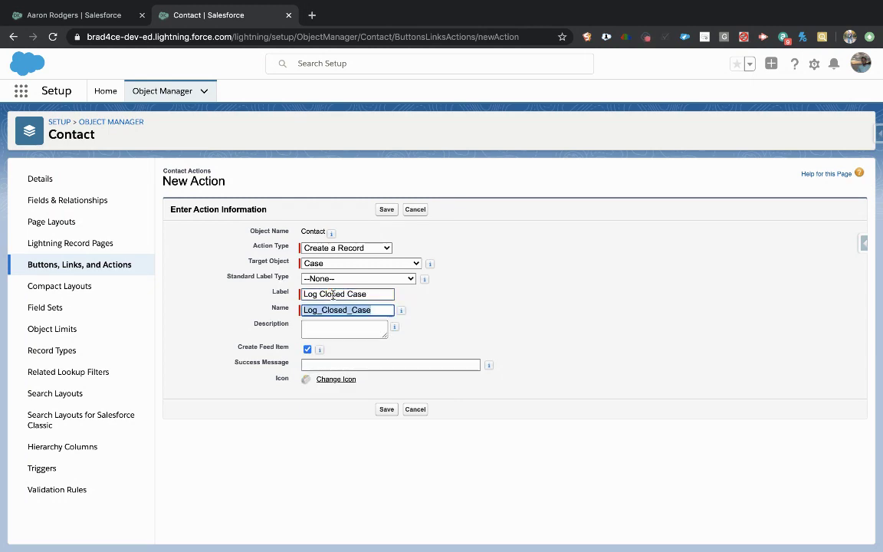
left_click(308, 350)
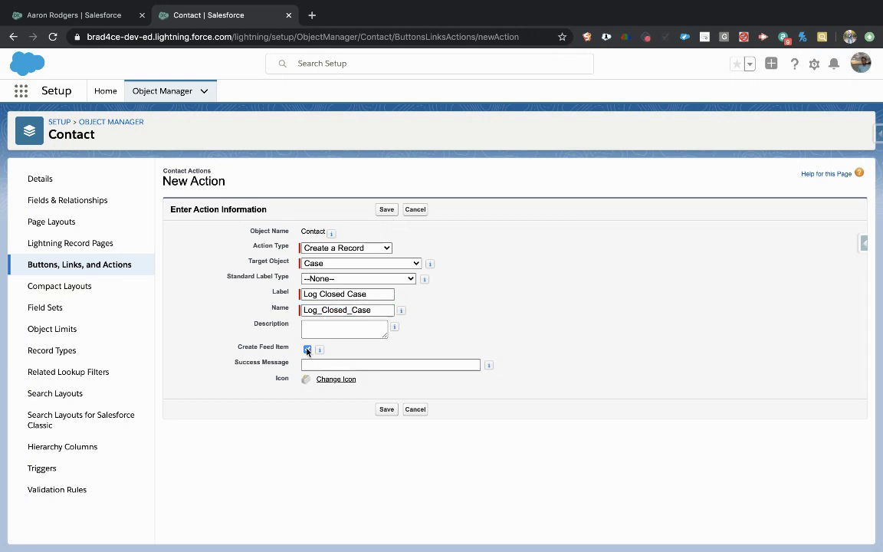
left_click(318, 364)
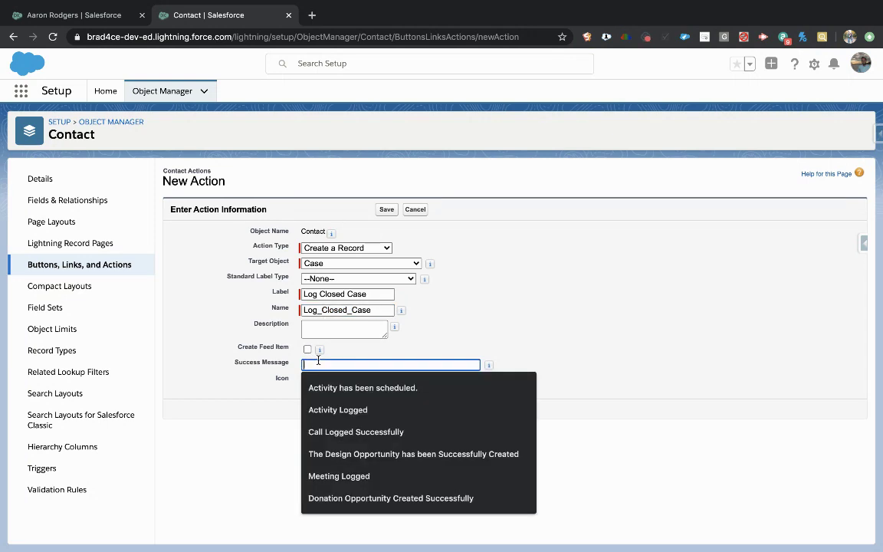
type("Case L")
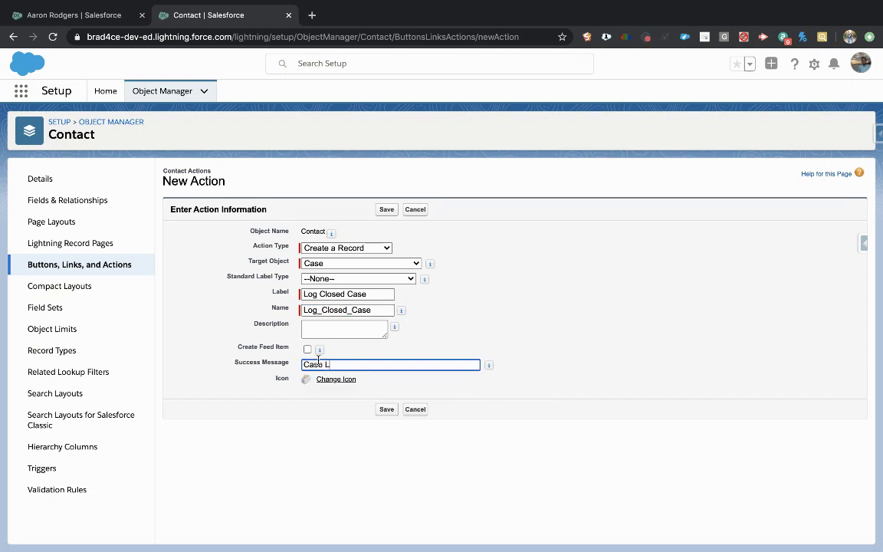
type("ogged Successfully")
left_click(433, 331)
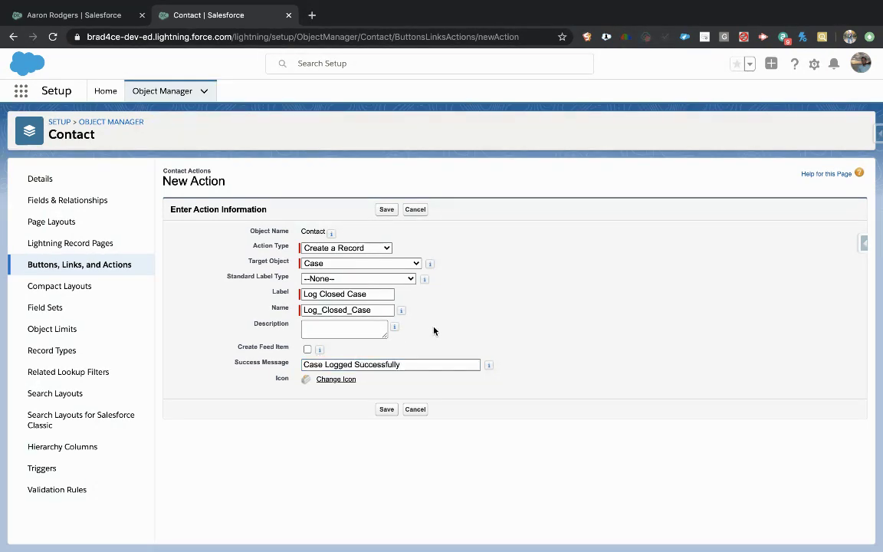
Save the Log Closed Case action and place Subject above Description at the top of its layout.
left_click(388, 410)
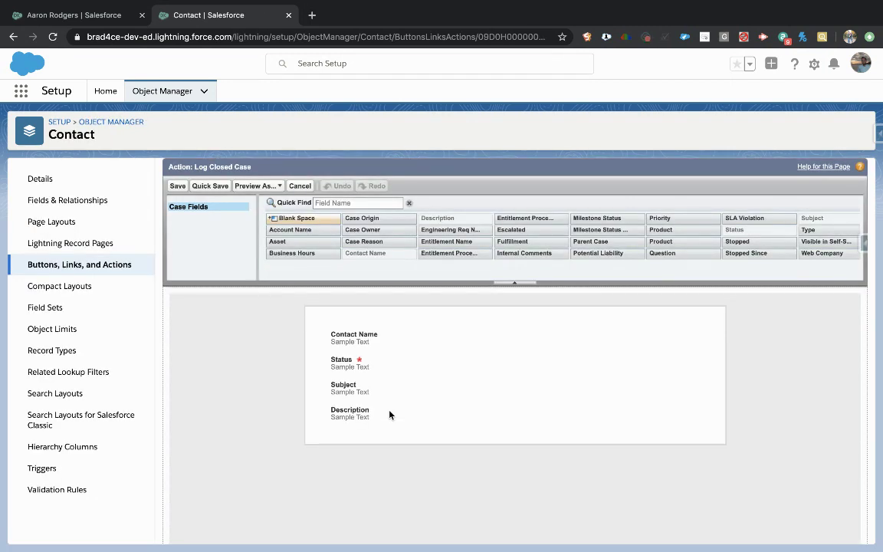
left_click_drag(425, 351, 416, 402)
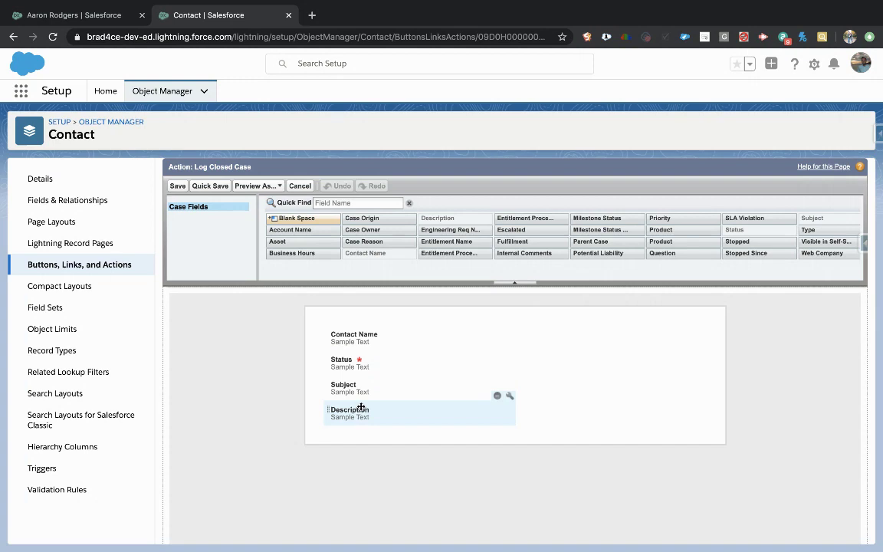
left_click_drag(352, 412, 377, 338)
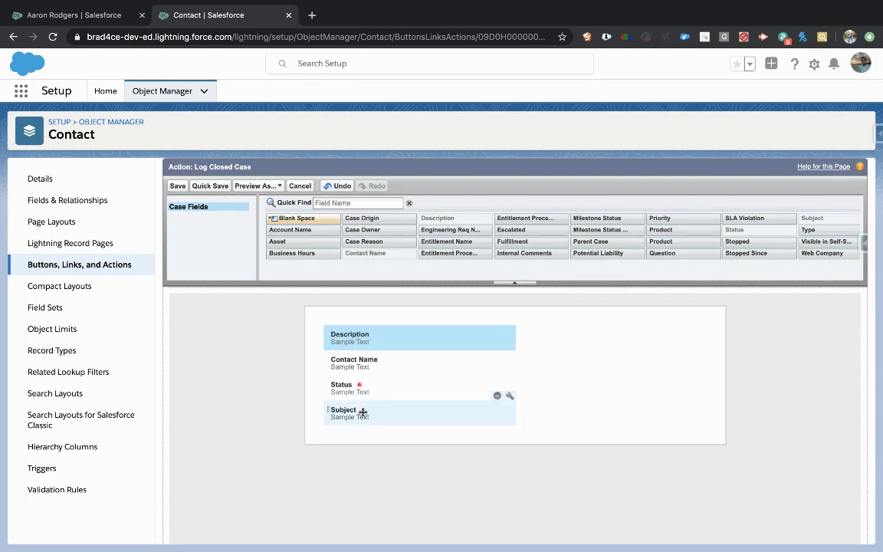
left_click_drag(361, 411, 360, 333)
Remove Contact Name and Status from the layout and add Type beside Subject.
left_click_drag(368, 385, 424, 227)
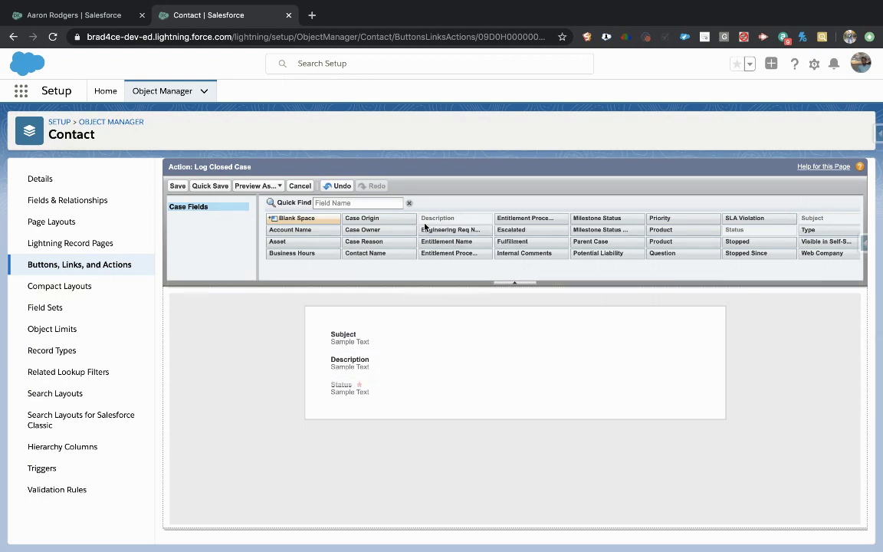
left_click_drag(347, 383, 377, 243)
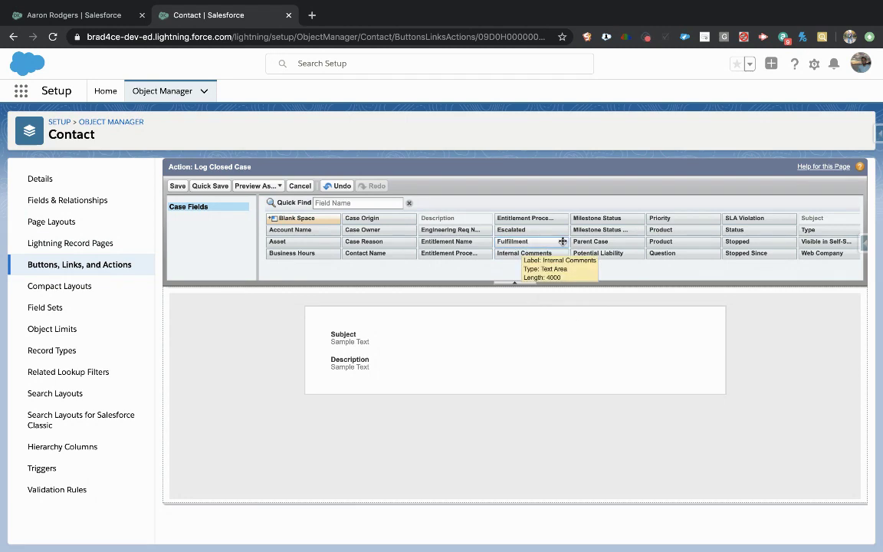
scroll(522, 249, "right", 2)
scroll(570, 241, "right", 3)
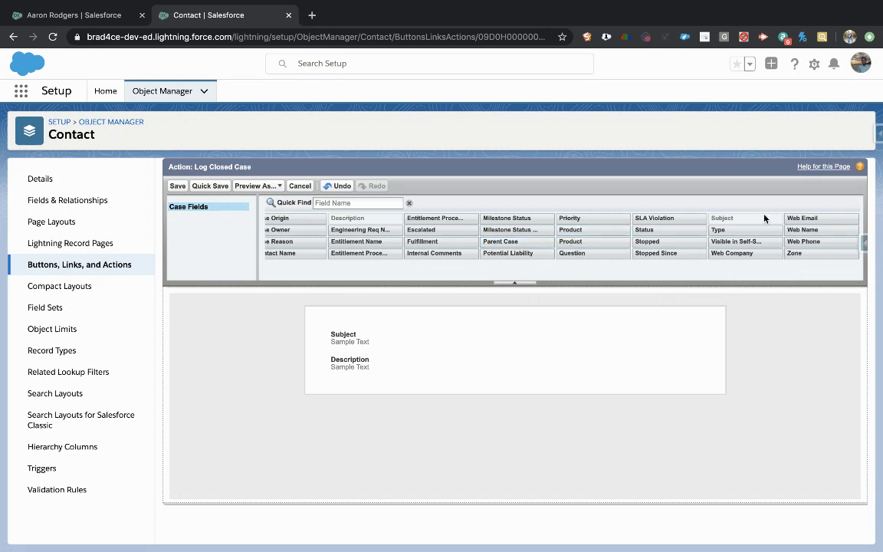
left_click_drag(729, 229, 603, 339)
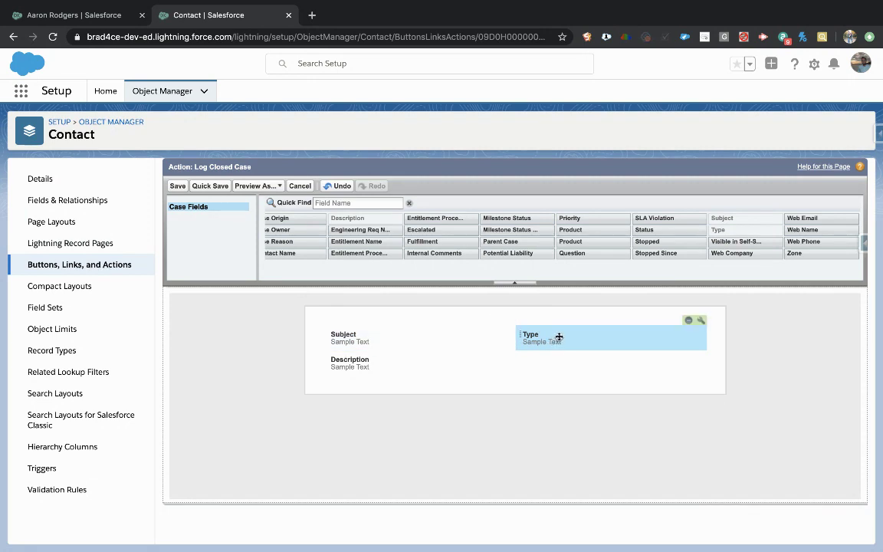
Save the action layout, accepting the warning about the missing Status field.
left_click(178, 186)
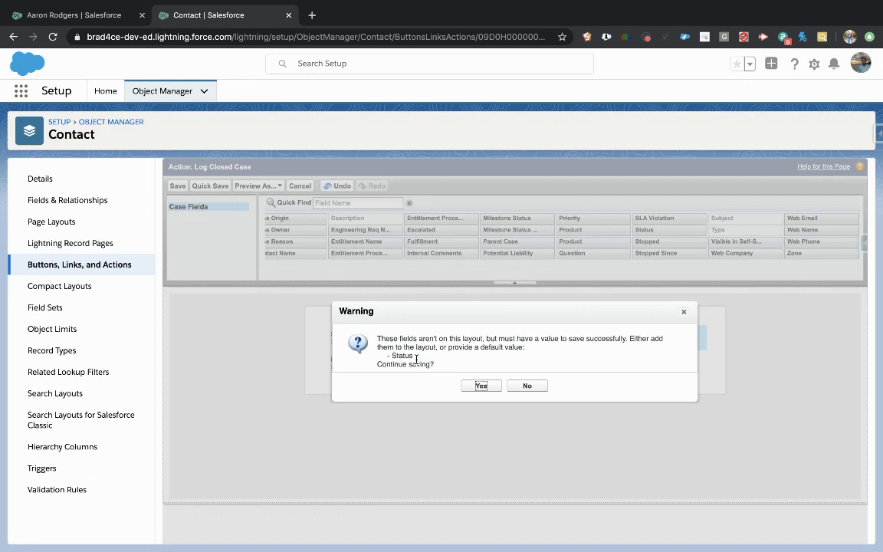
left_click(482, 387)
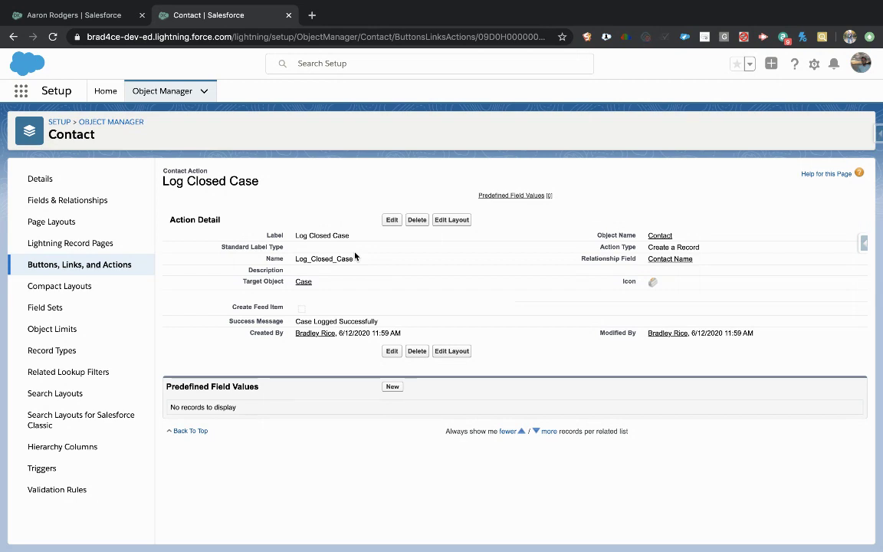
Reopen the layout editor and cancel out, then select and deselect the action name Log_Closed_Case.
left_click(456, 221)
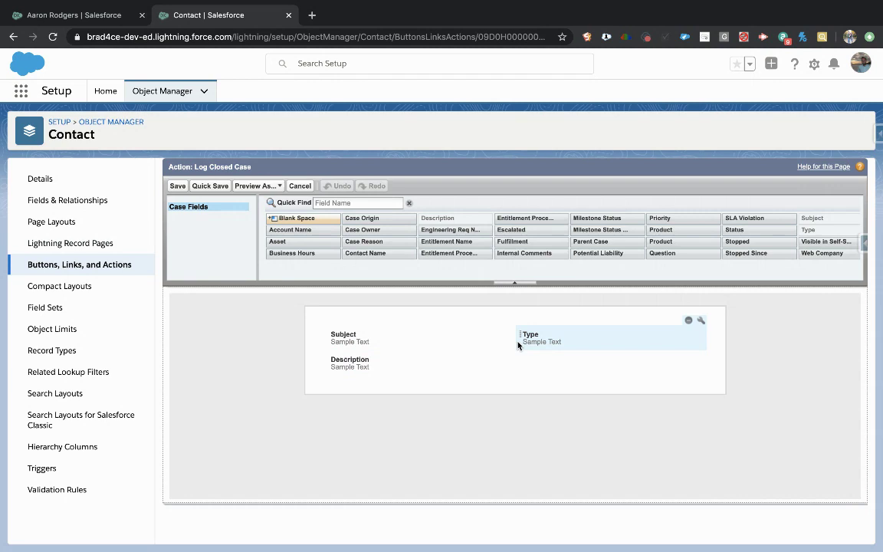
left_click(300, 186)
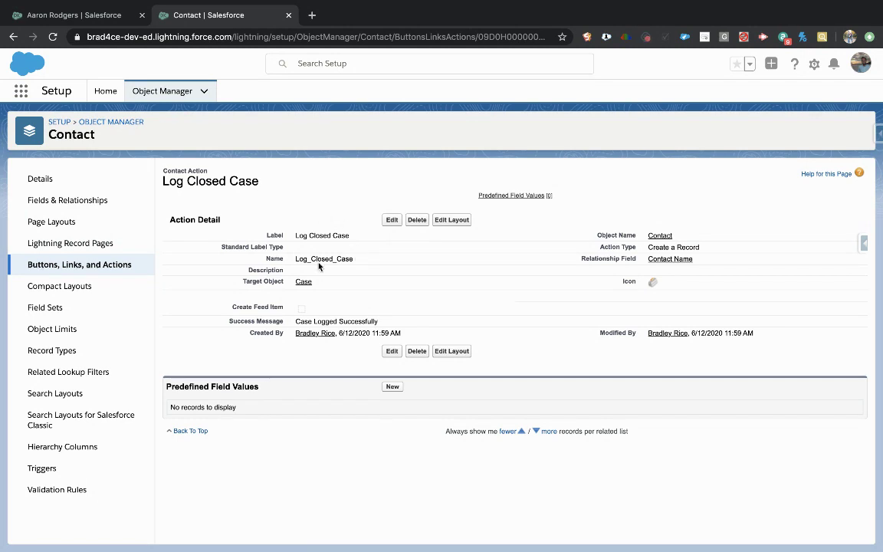
left_click_drag(308, 256, 297, 255)
left_click(385, 274)
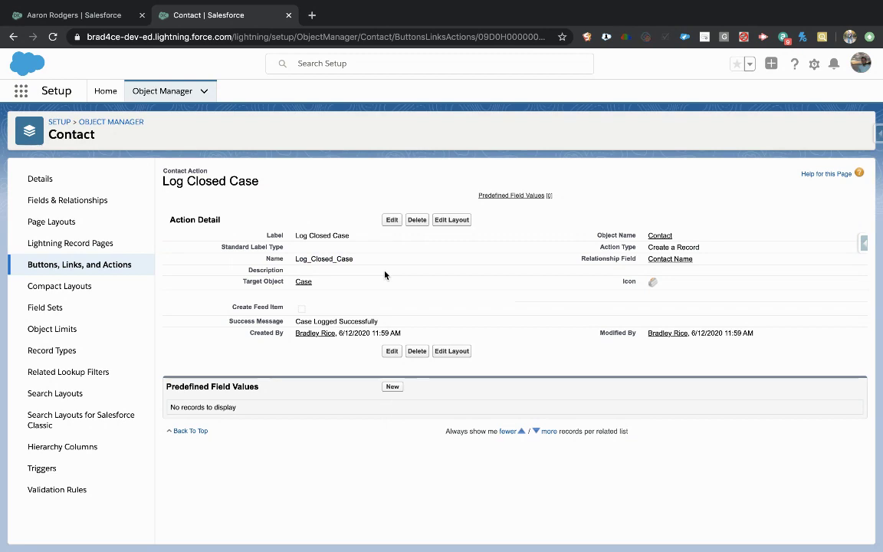
Add a predefined field value making the Case Status picklist Closed, and save it.
left_click(392, 386)
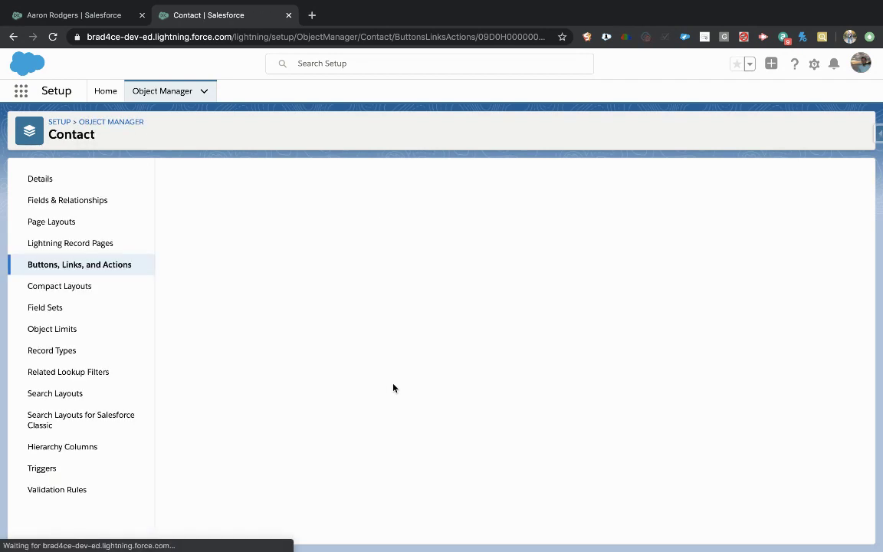
left_click(347, 253)
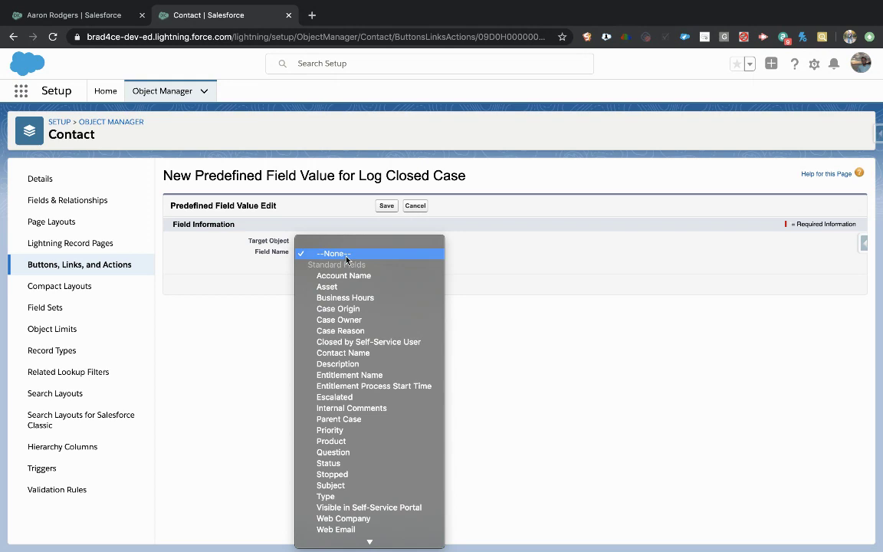
left_click(341, 463)
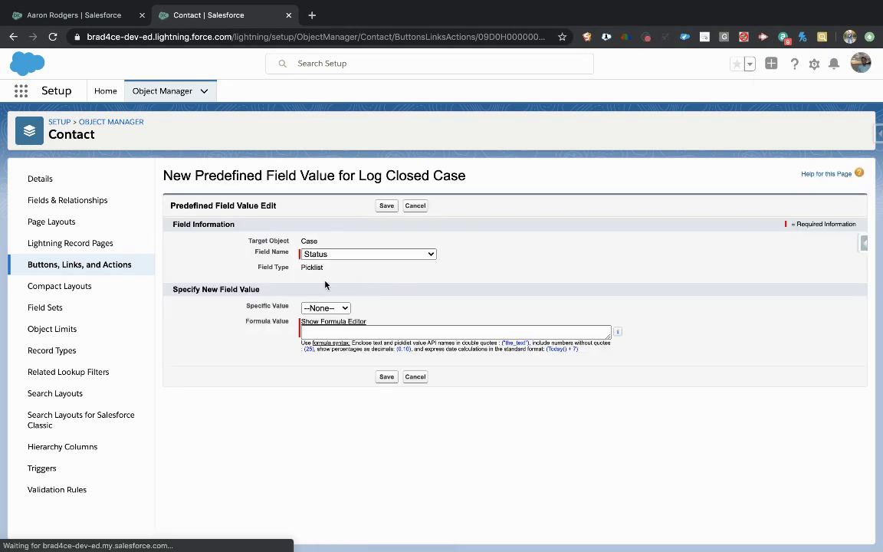
left_click(325, 308)
left_click(329, 352)
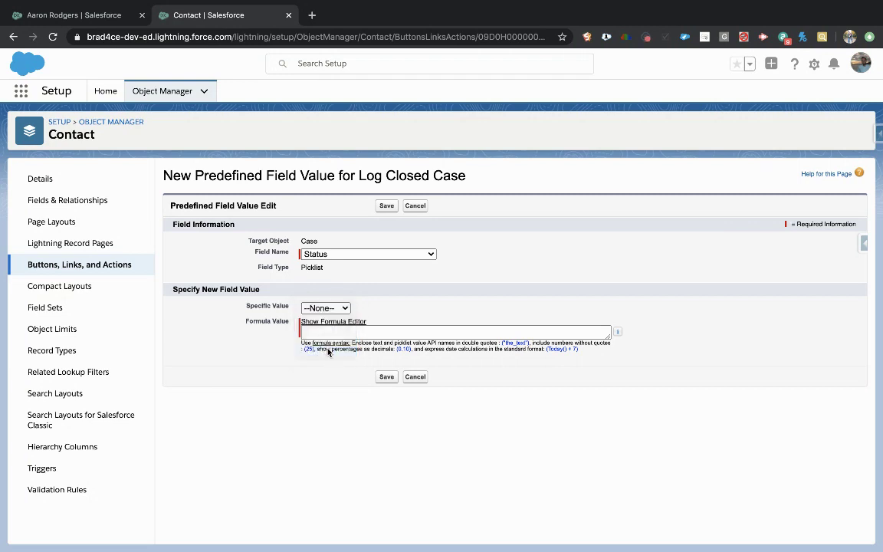
left_click(388, 207)
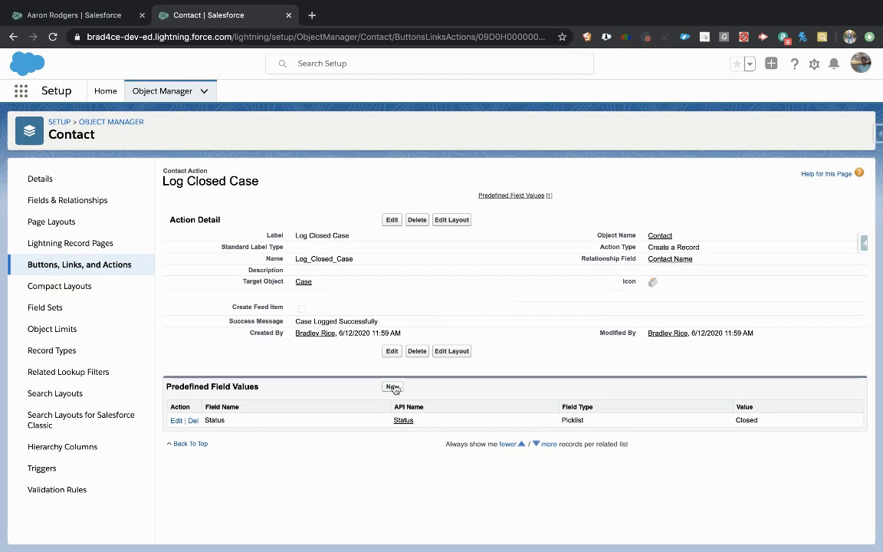
Predefine Contact Name with the formula Contact.Id, inserted from the Contact fields, and save.
left_click(393, 387)
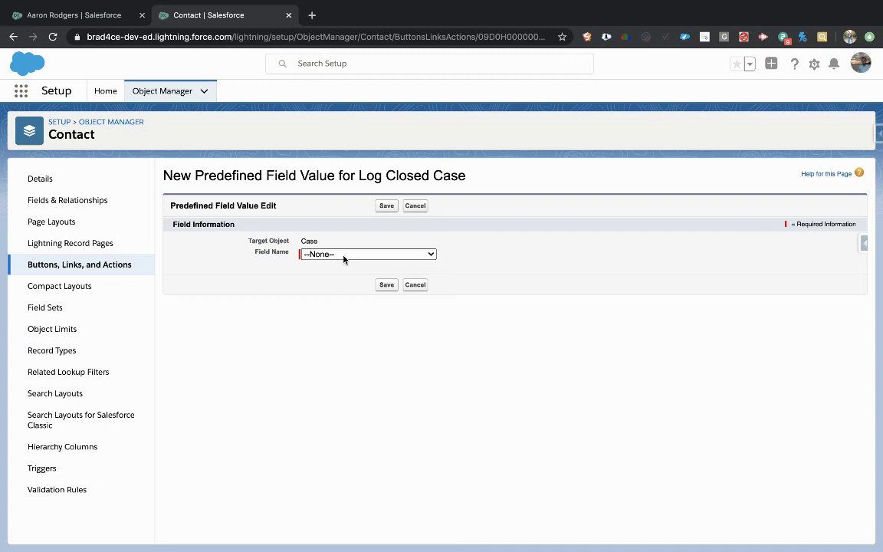
left_click(344, 258)
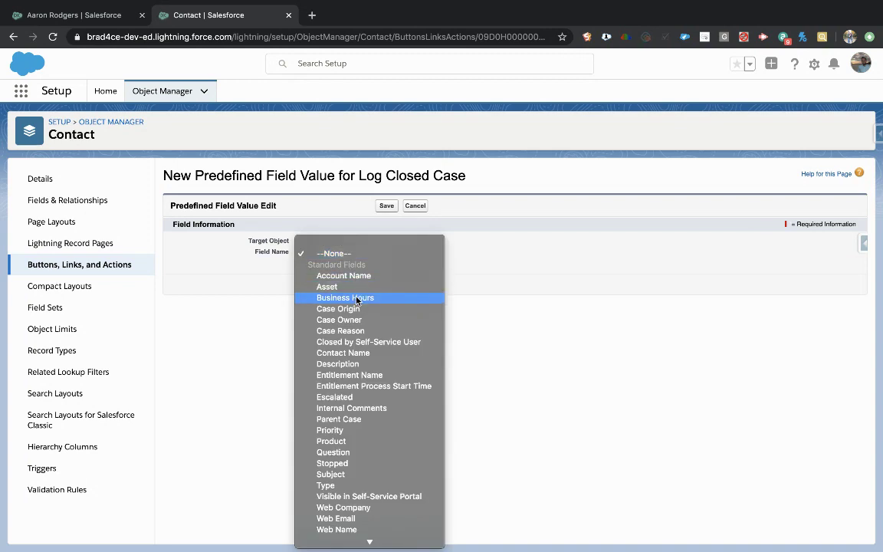
scroll(363, 378, "down", 1)
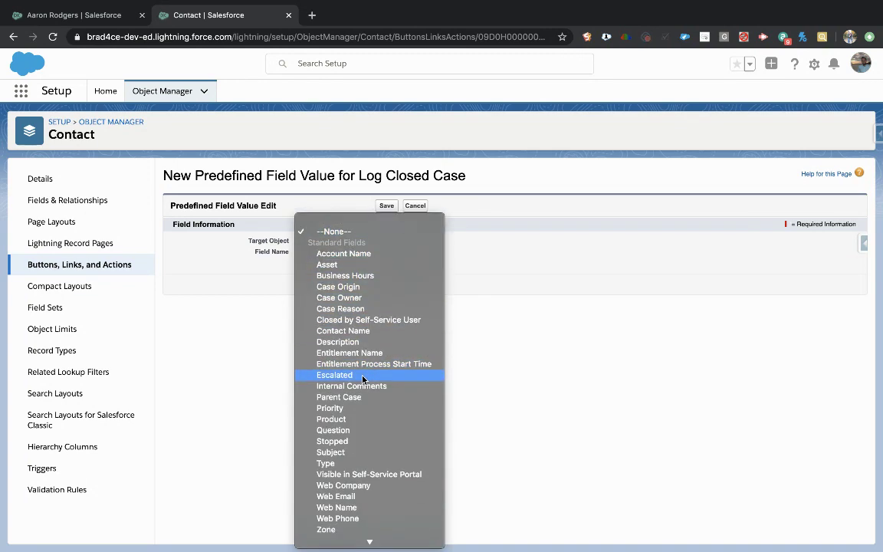
scroll(363, 379, "down", 3)
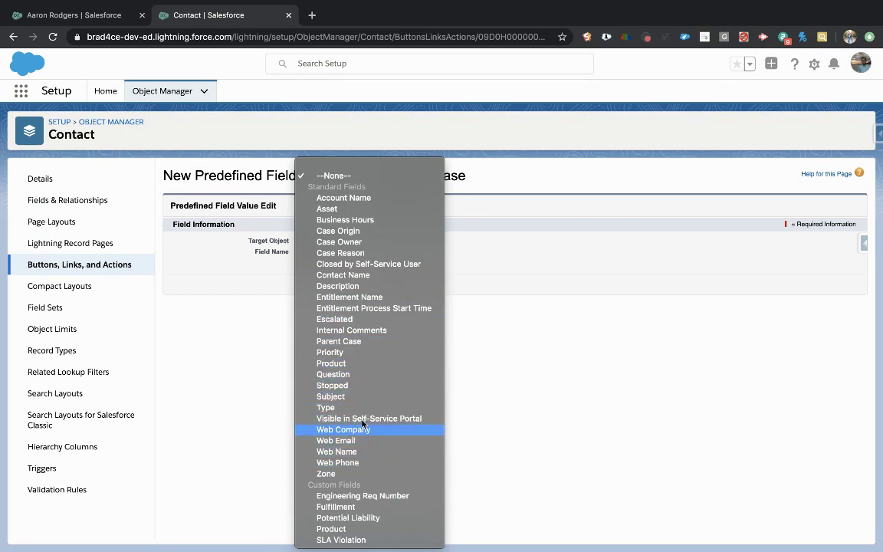
left_click(363, 279)
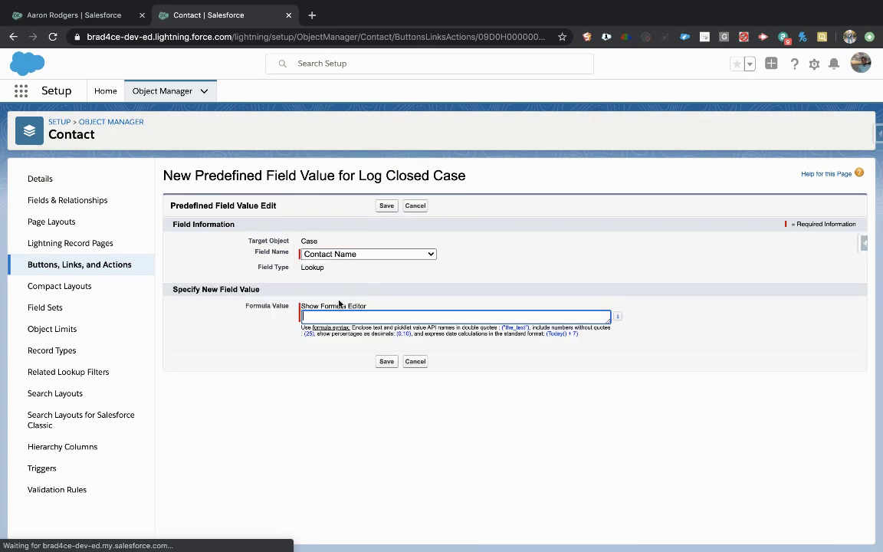
left_click(338, 306)
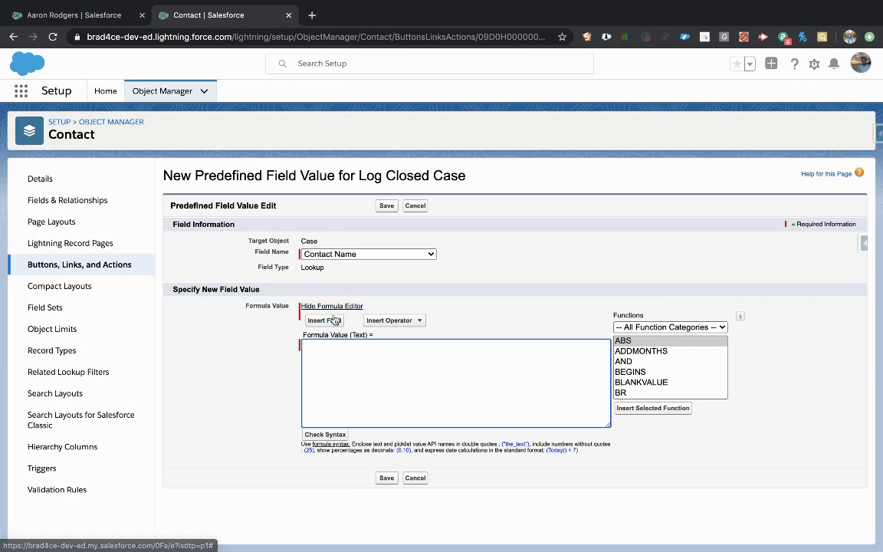
left_click(333, 321)
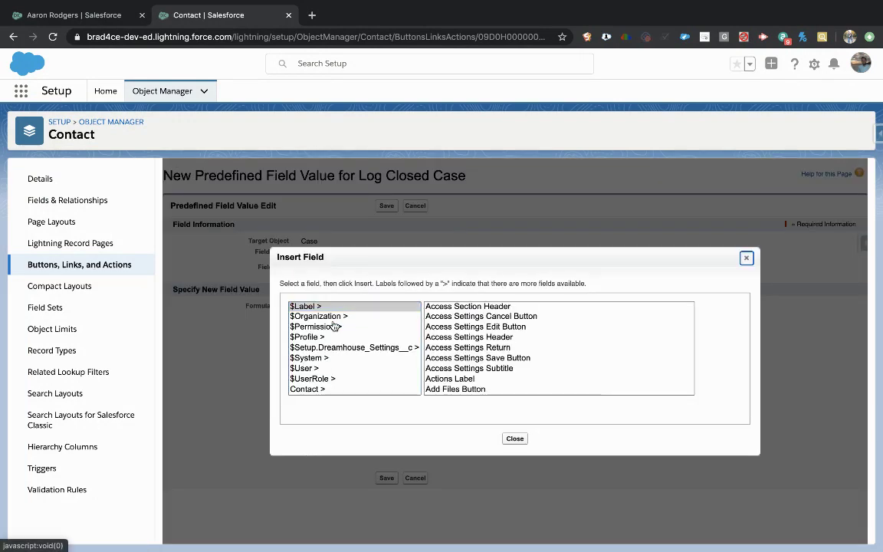
left_click(305, 389)
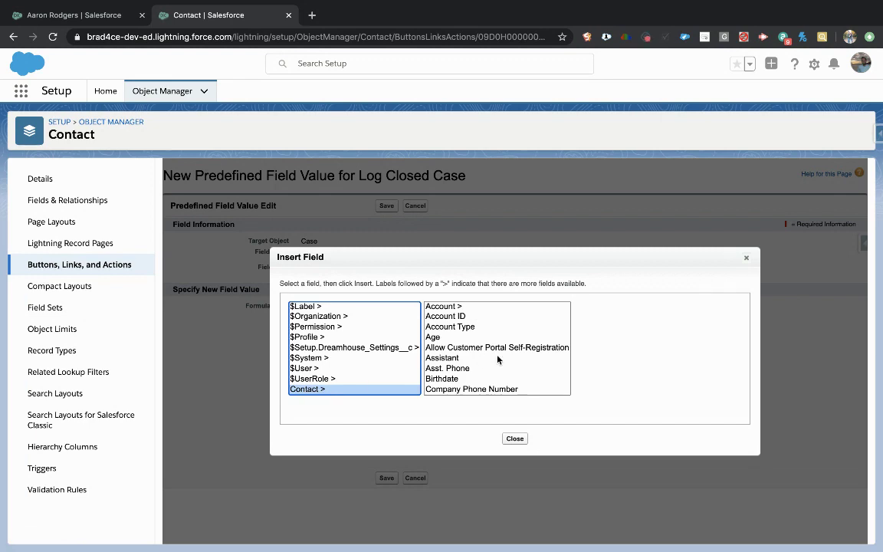
scroll(469, 366, "down", 3)
left_click(454, 325)
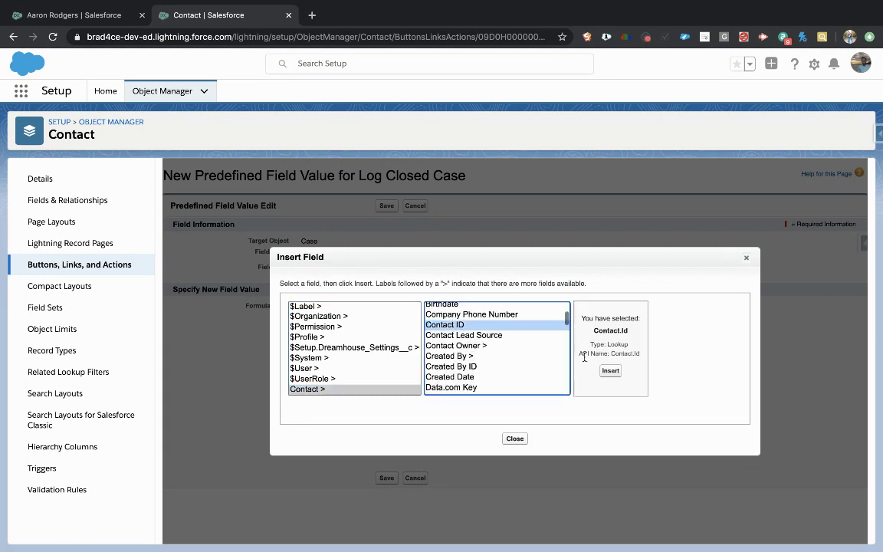
left_click(610, 372)
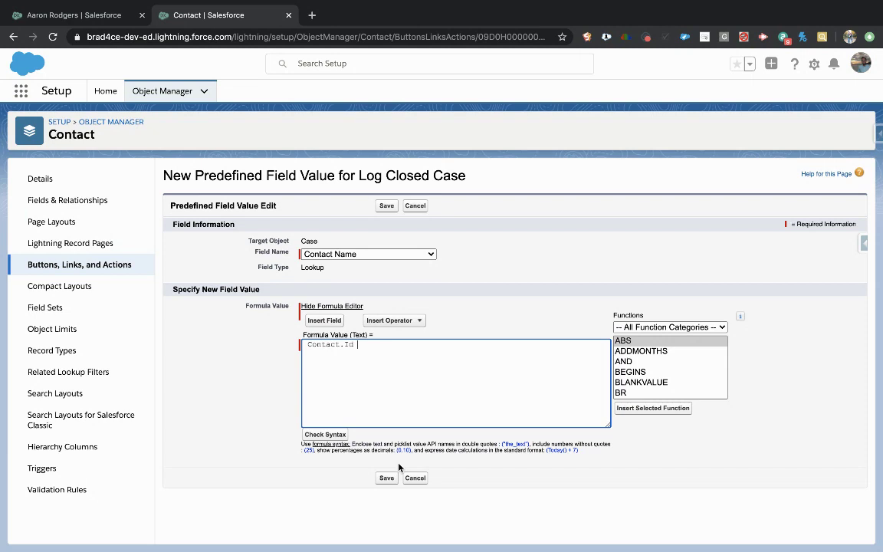
left_click(387, 478)
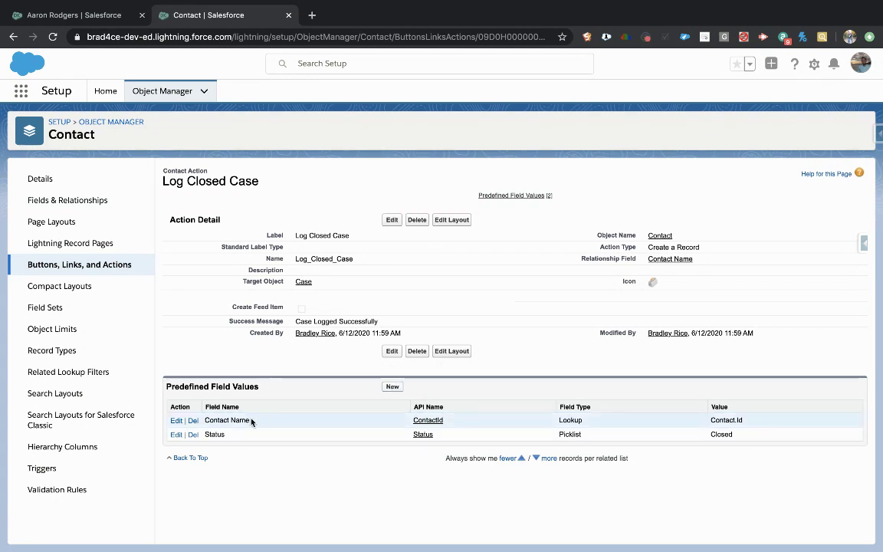
Add a predefined field value setting Priority to Medium.
left_click(392, 387)
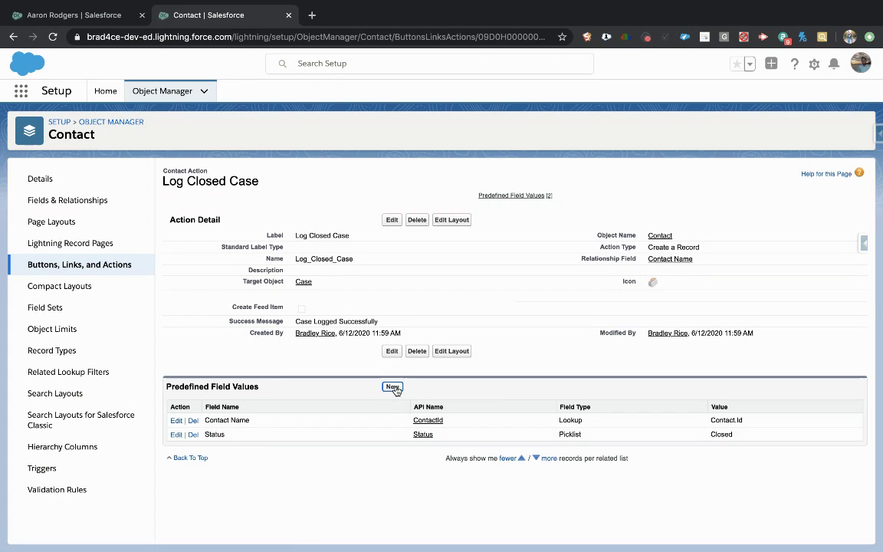
left_click(325, 254)
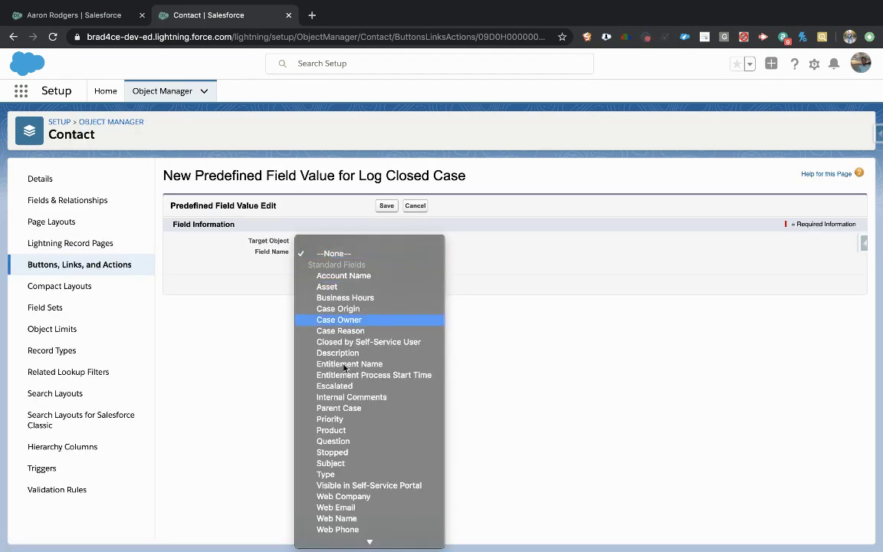
left_click(357, 419)
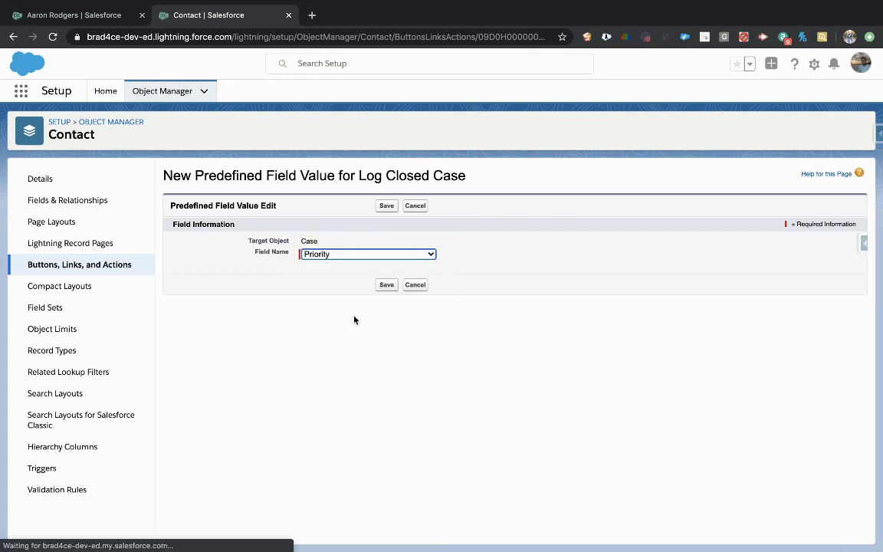
left_click(326, 307)
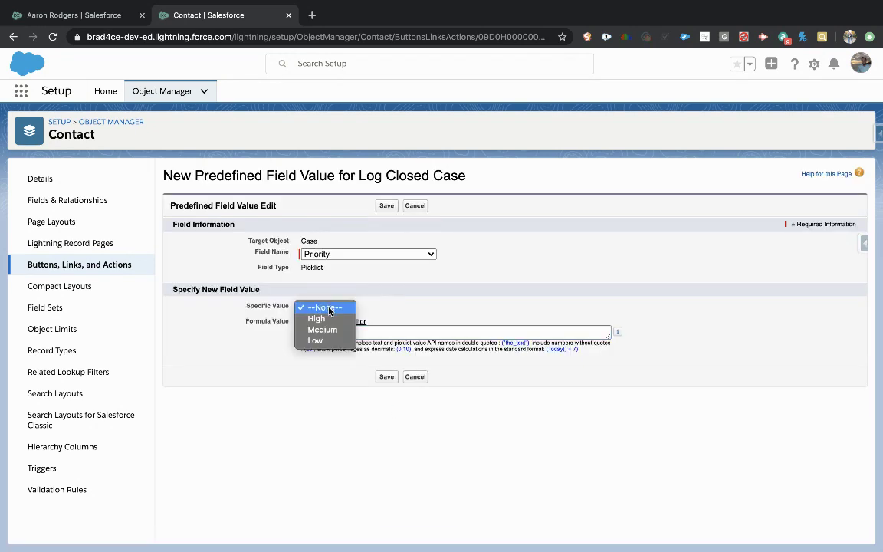
left_click(326, 331)
left_click(386, 376)
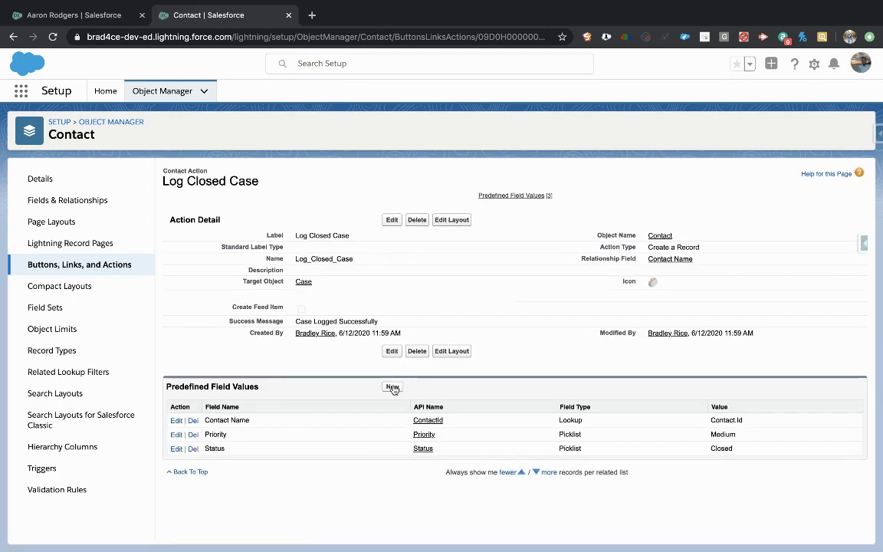
Add a predefined field value setting Case Origin to Phone.
left_click(392, 387)
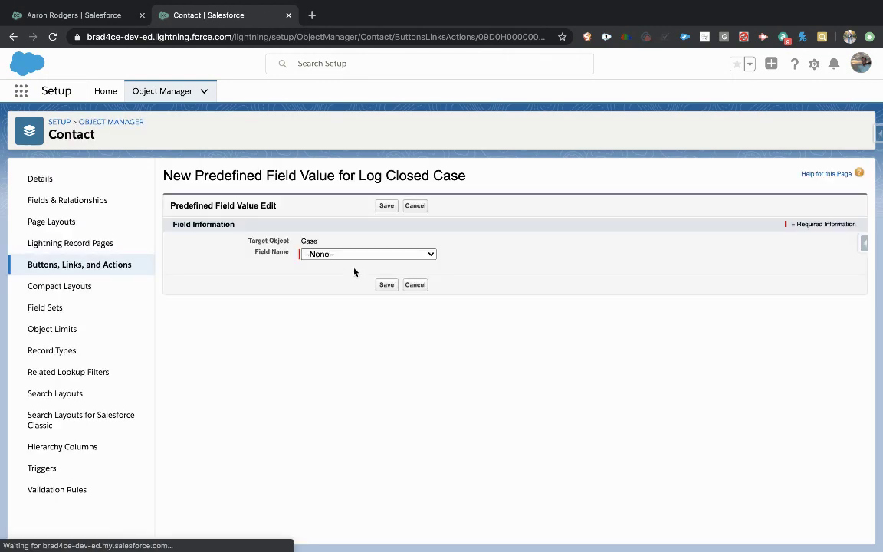
left_click(348, 251)
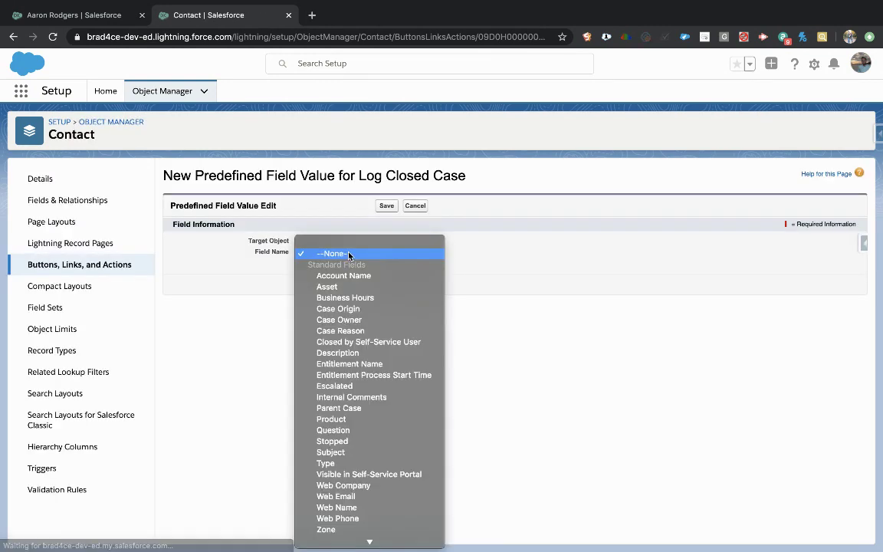
left_click(361, 309)
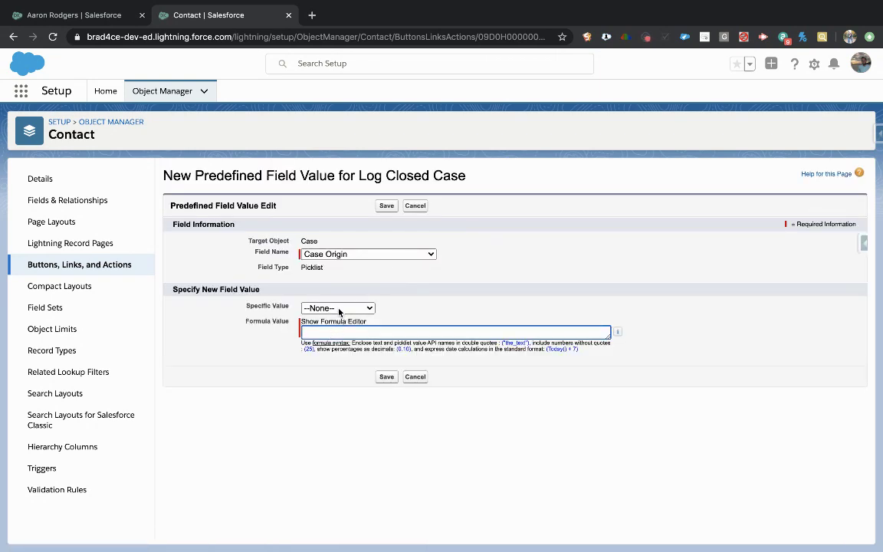
left_click(337, 307)
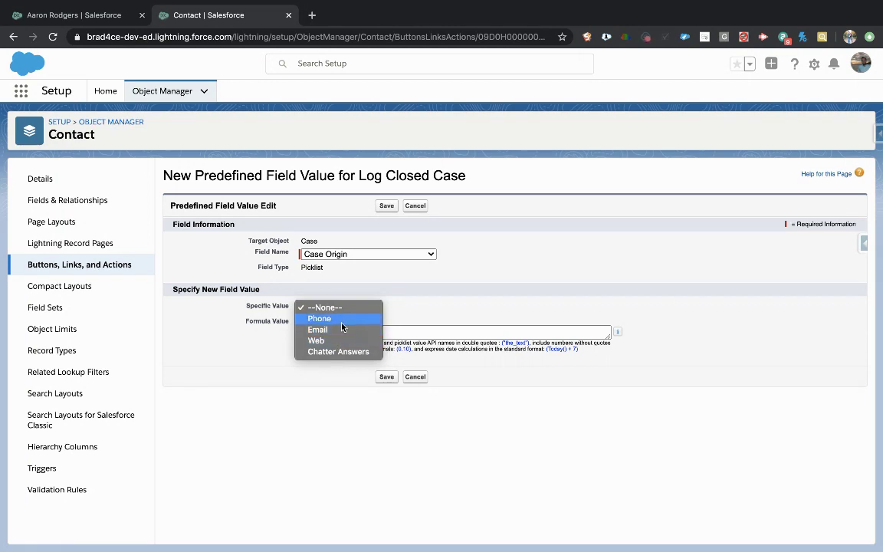
left_click(344, 320)
left_click(388, 377)
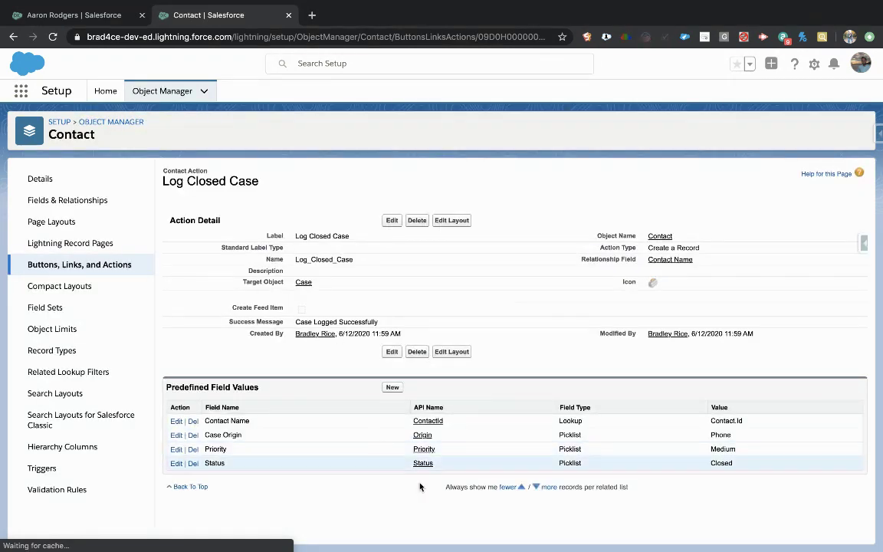
Predefine Case Owner with the formula $User.Id, inserted from the current user's fields, and save.
left_click(392, 386)
left_click(340, 253)
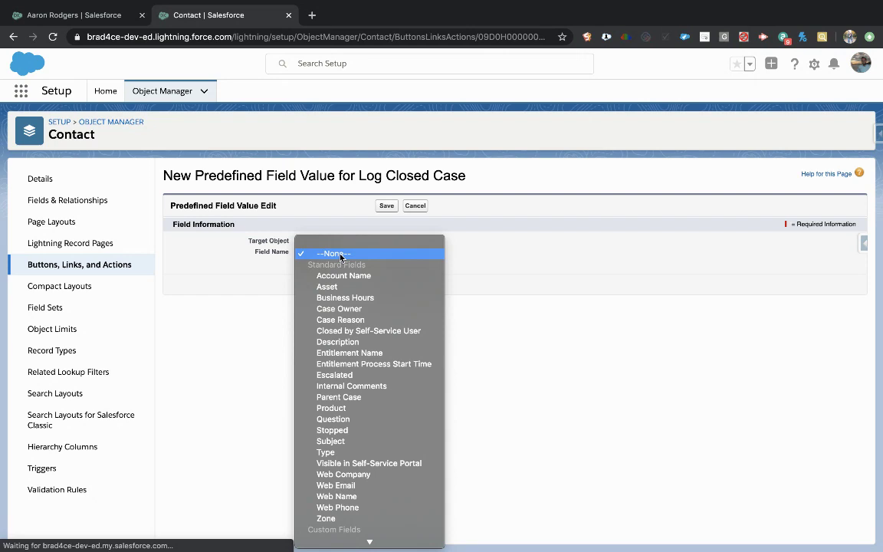
scroll(345, 322, "down", 3)
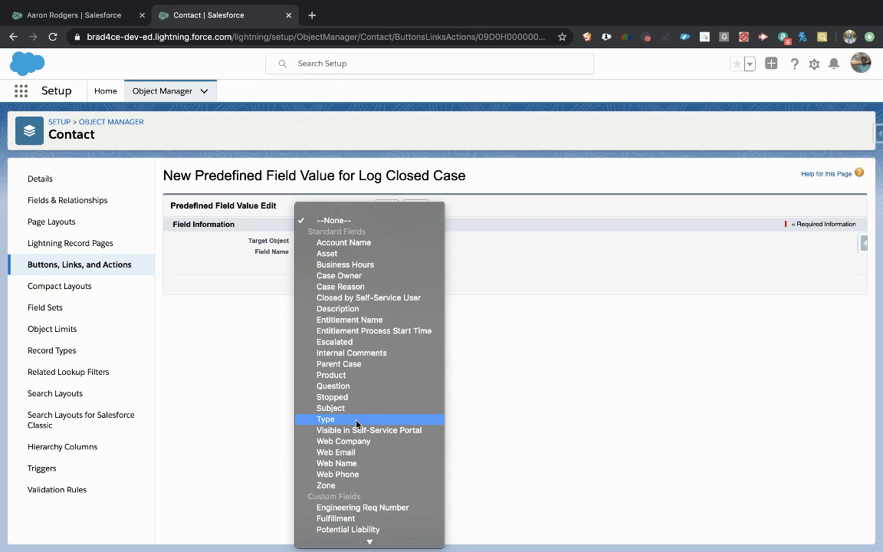
left_click(377, 276)
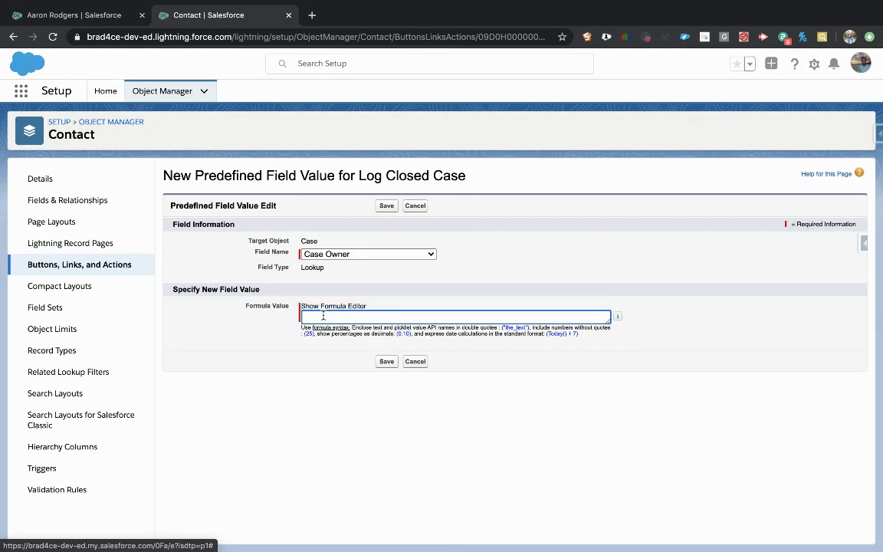
left_click(325, 306)
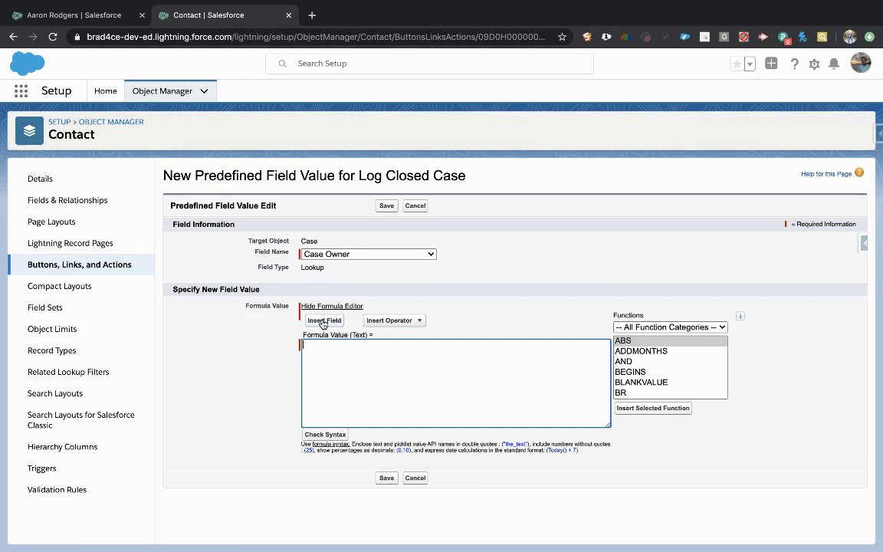
left_click(323, 321)
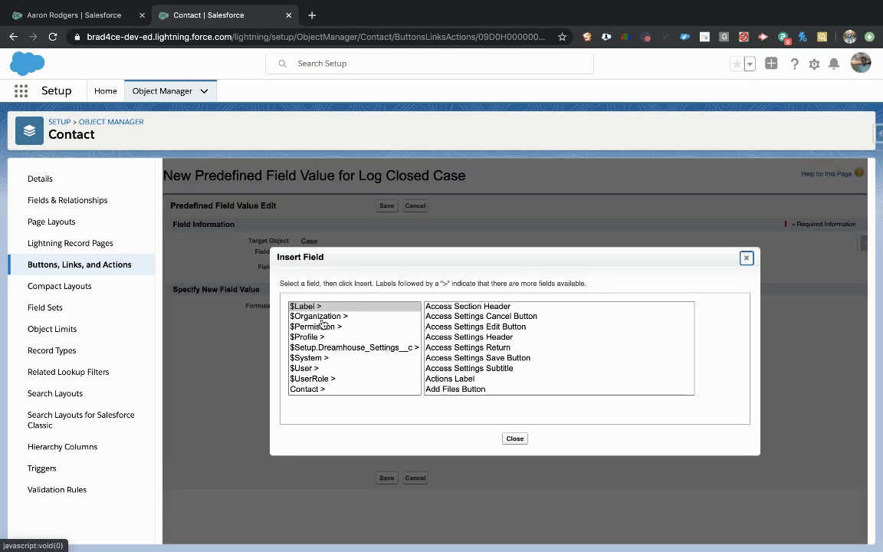
left_click(304, 369)
scroll(470, 374, "down", 15)
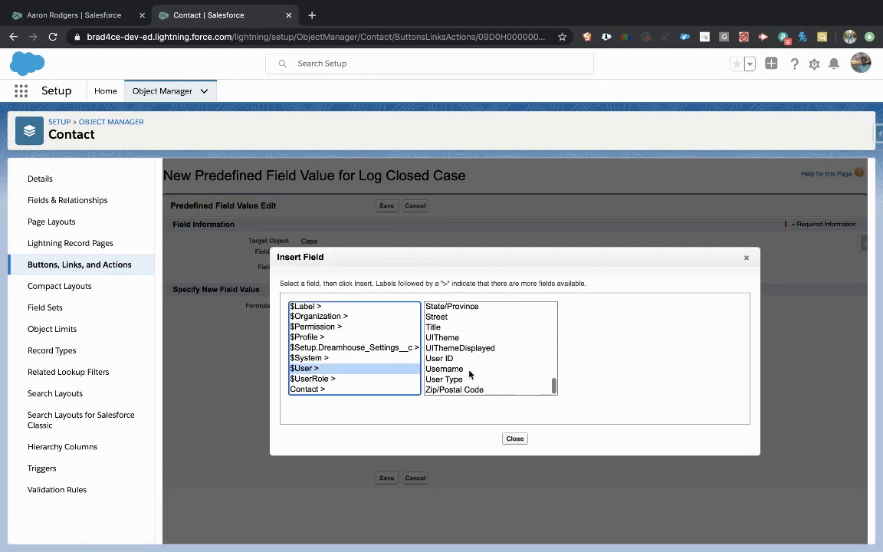
left_click(439, 358)
left_click(593, 368)
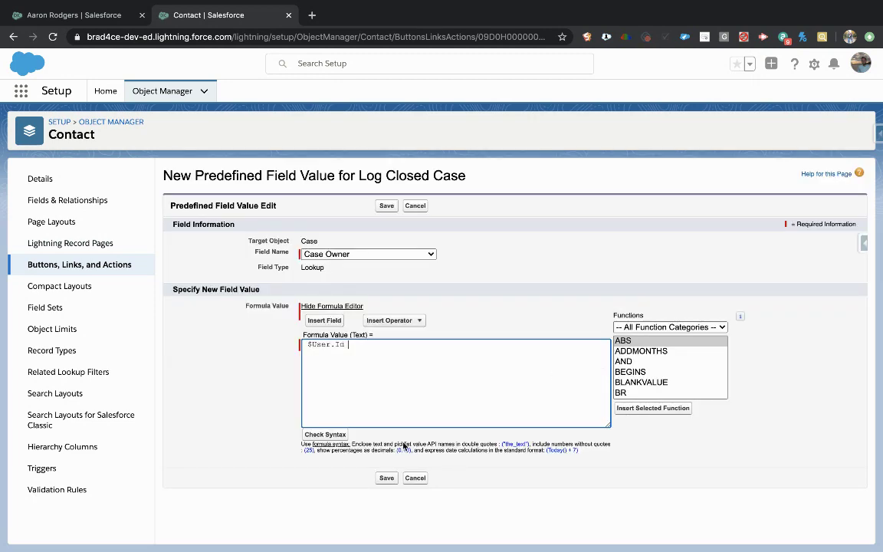
left_click(386, 478)
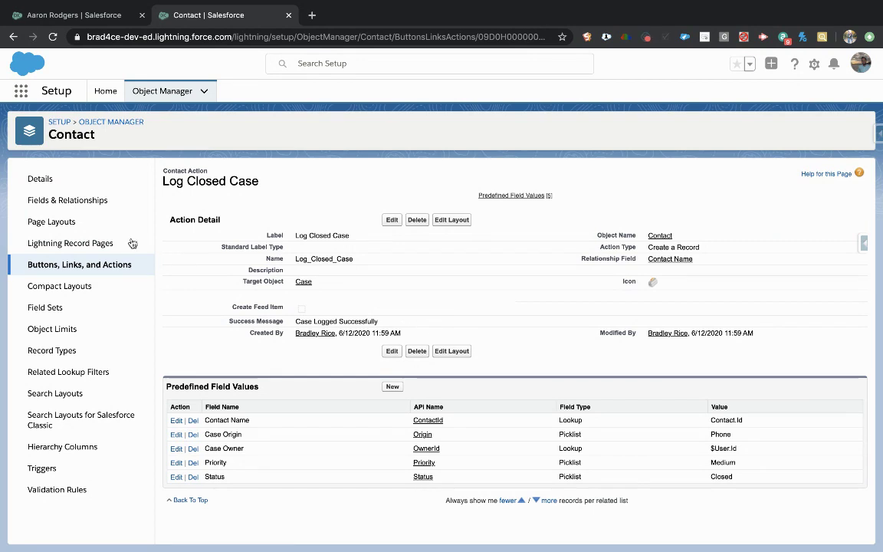
Check the profile layout assignments, then open Contact Layout with Mobile & Lightning Actions in the palette.
left_click(60, 222)
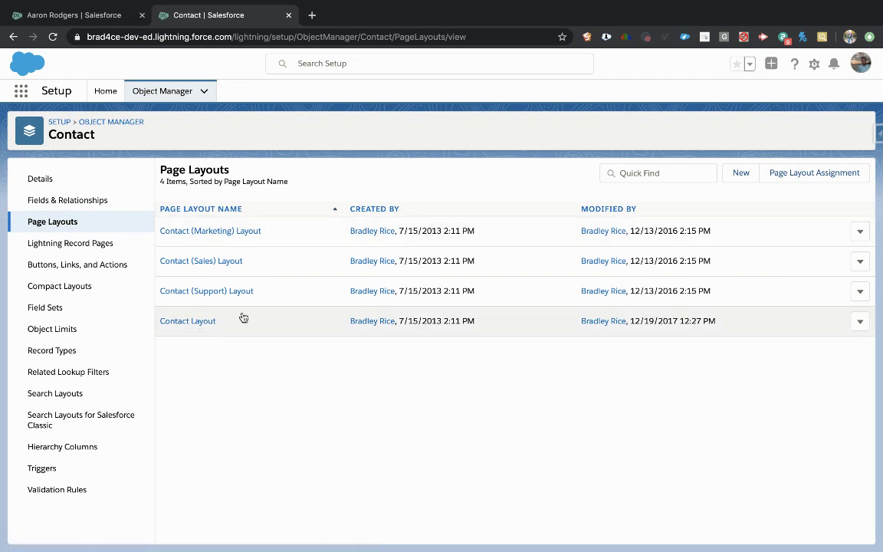
left_click(789, 179)
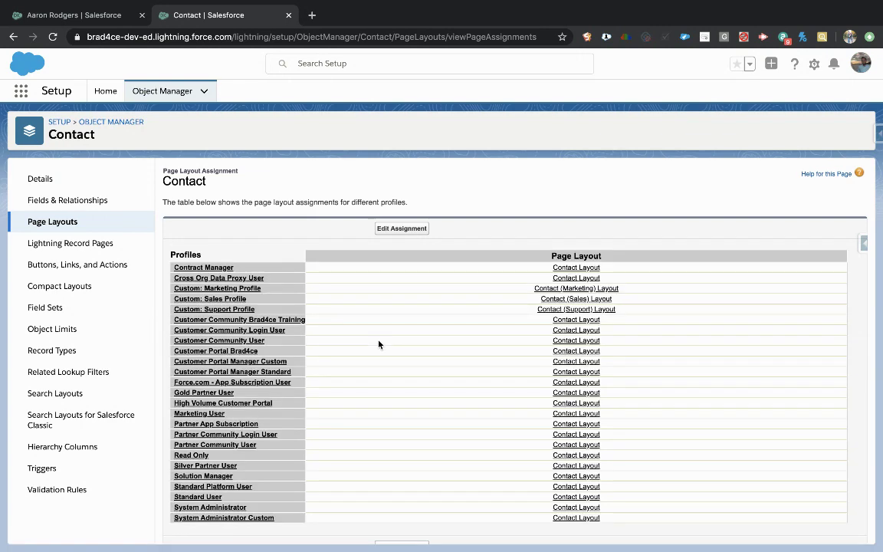
scroll(378, 345, "down", 1)
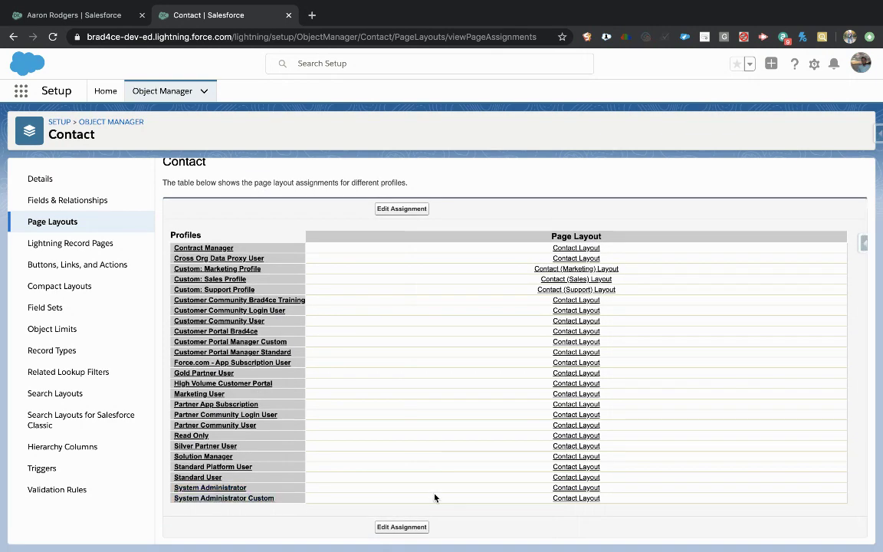
left_click(570, 493)
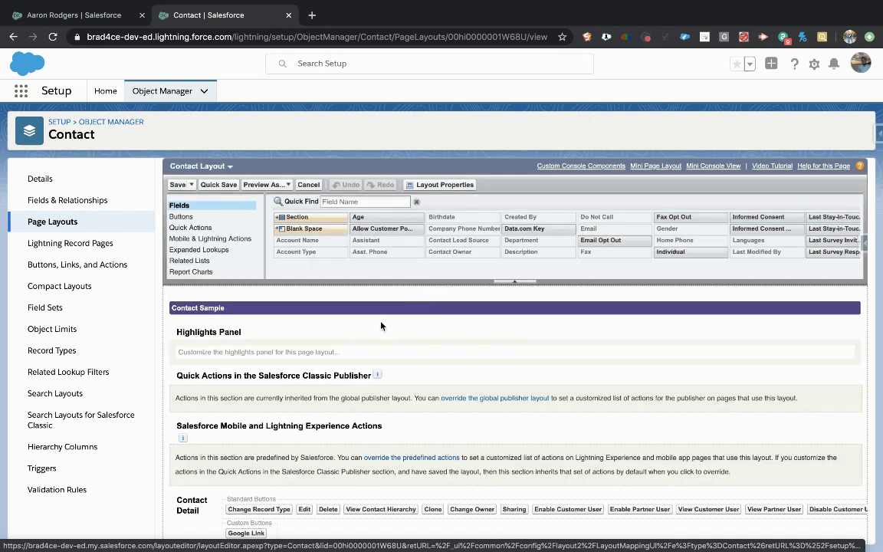
left_click(223, 240)
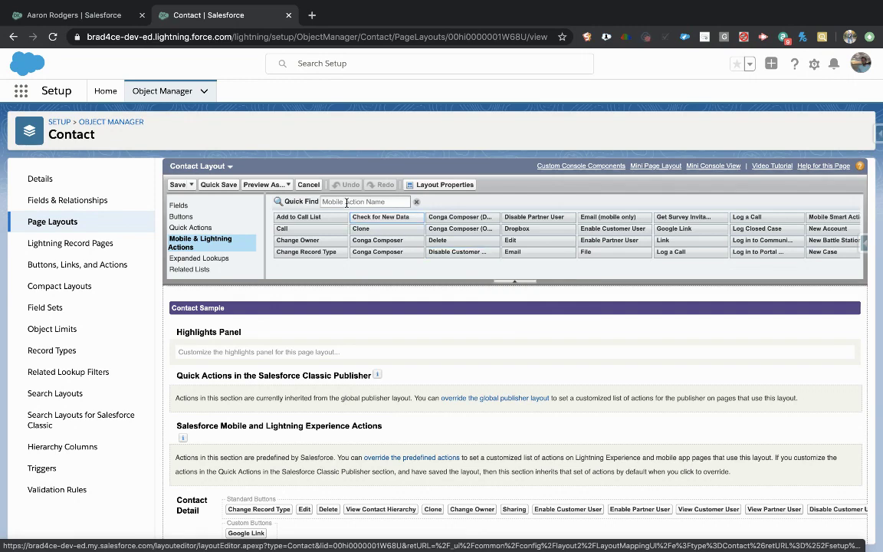
Reopen the Contact Layout editor from Page Layouts, showing the Mobile & Lightning Actions palette.
left_click(63, 264)
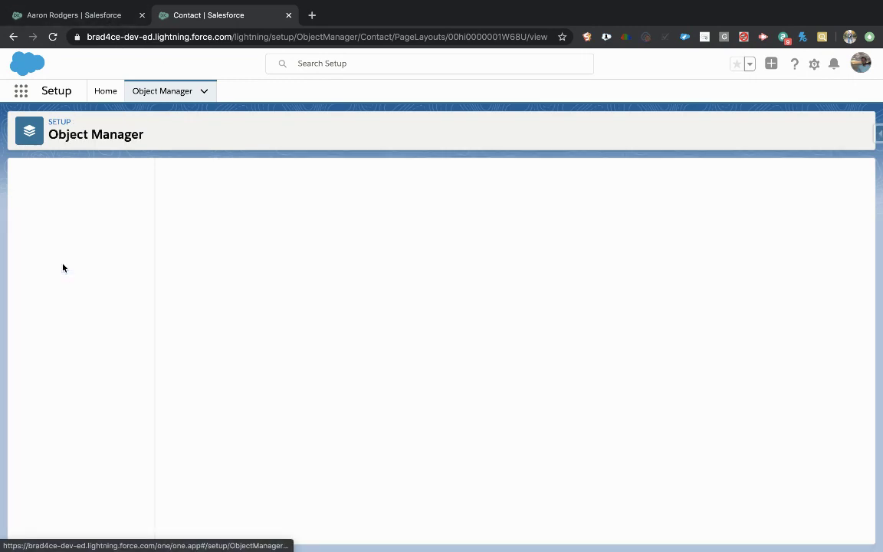
scroll(252, 358, "down", 5)
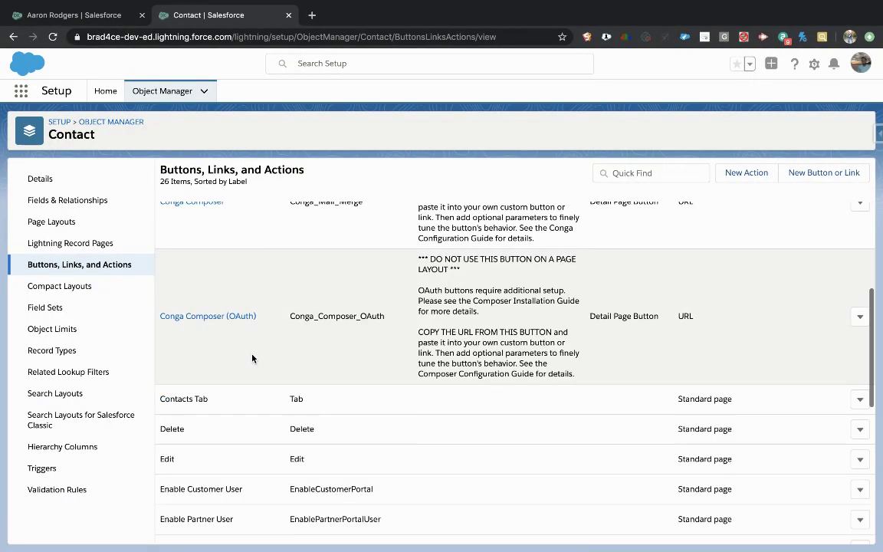
scroll(252, 358, "down", 3)
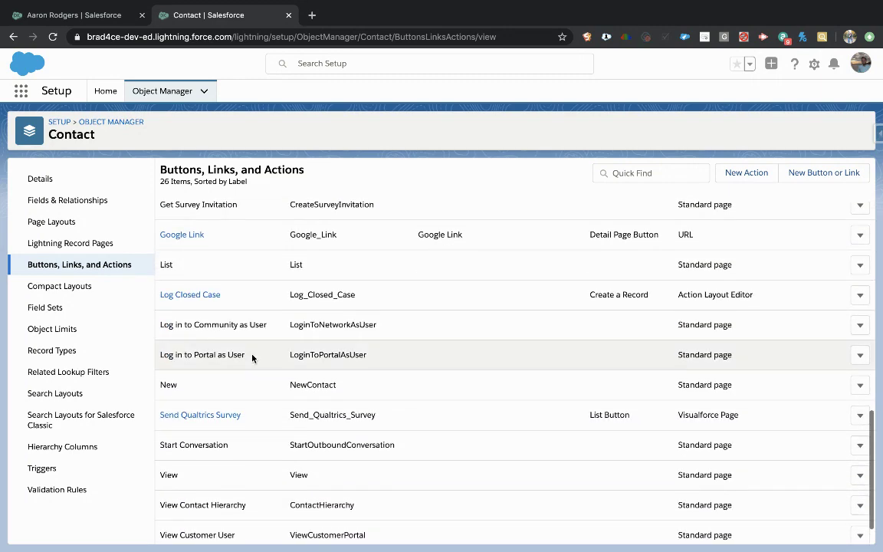
scroll(408, 325, "up", 10)
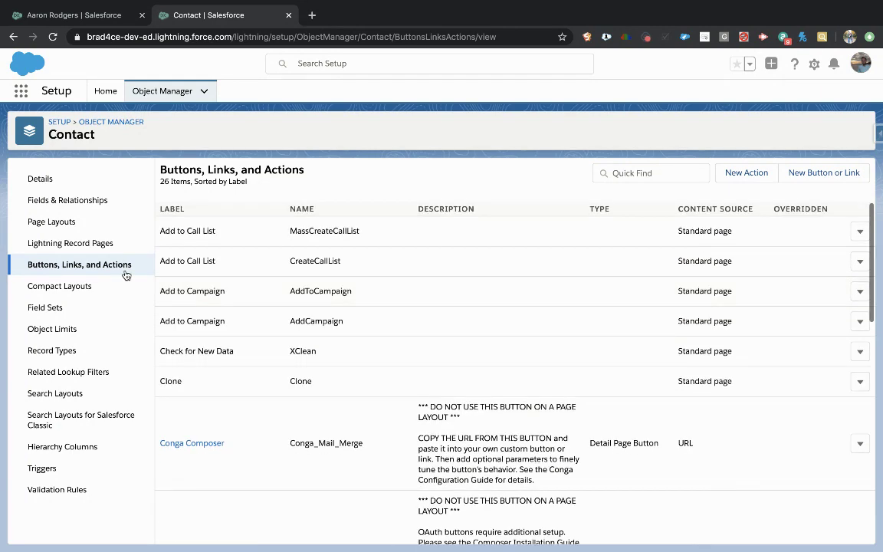
left_click(64, 223)
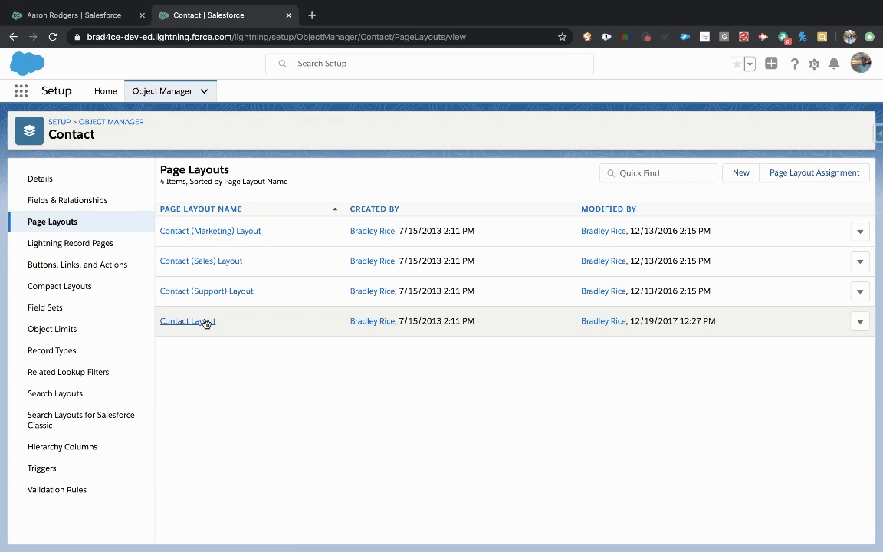
left_click(205, 322)
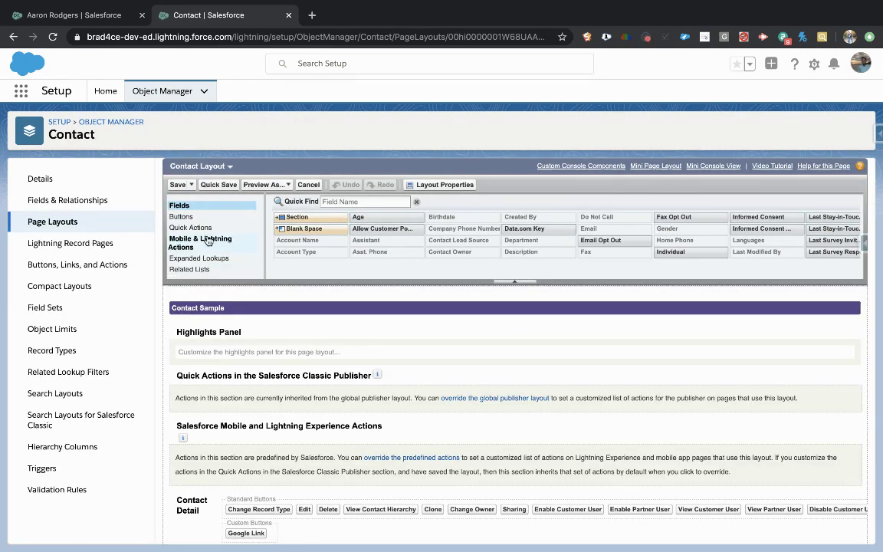
left_click(208, 240)
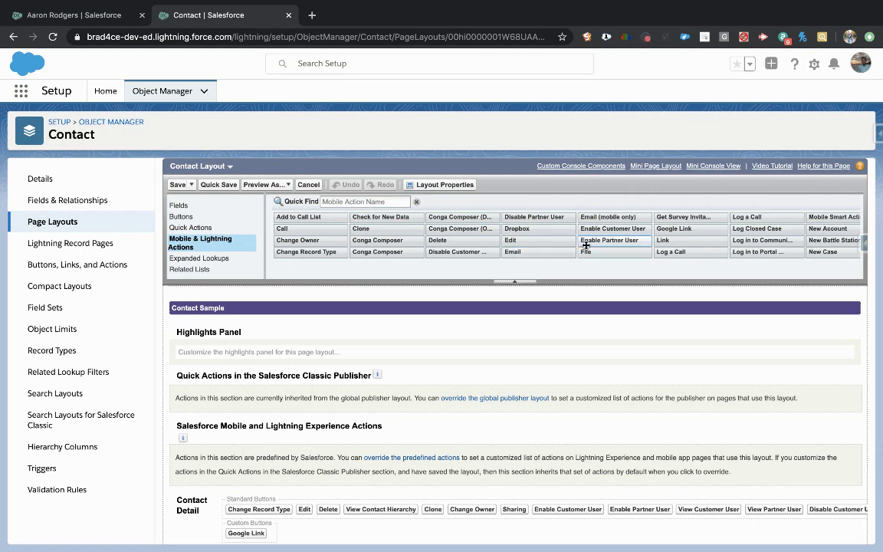
Override the predefined actions, add Log Closed Case first in the Lightning actions section, and save.
scroll(586, 243, "right", 3)
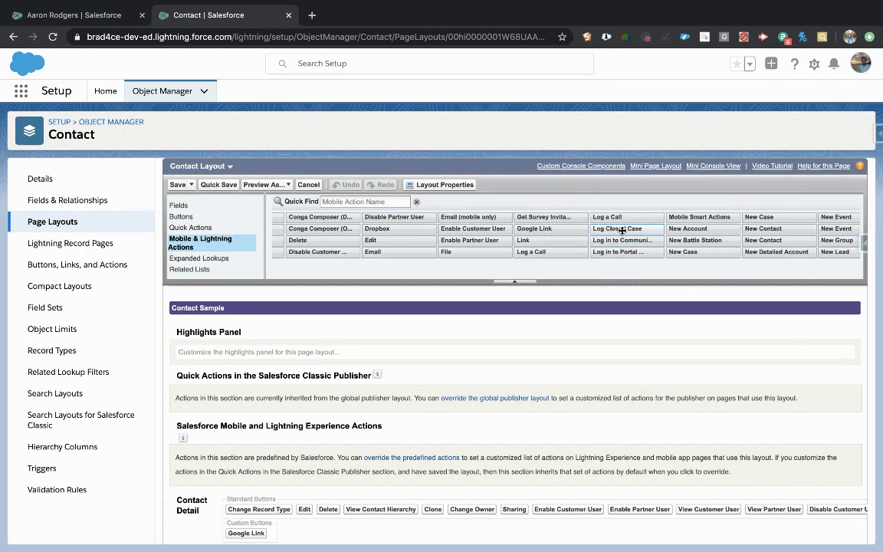
scroll(542, 348, "down", 2)
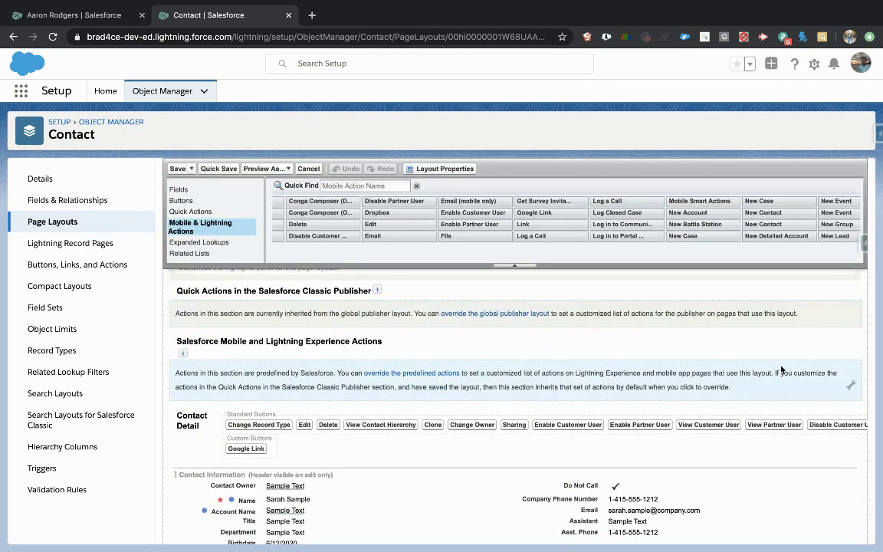
left_click(852, 387)
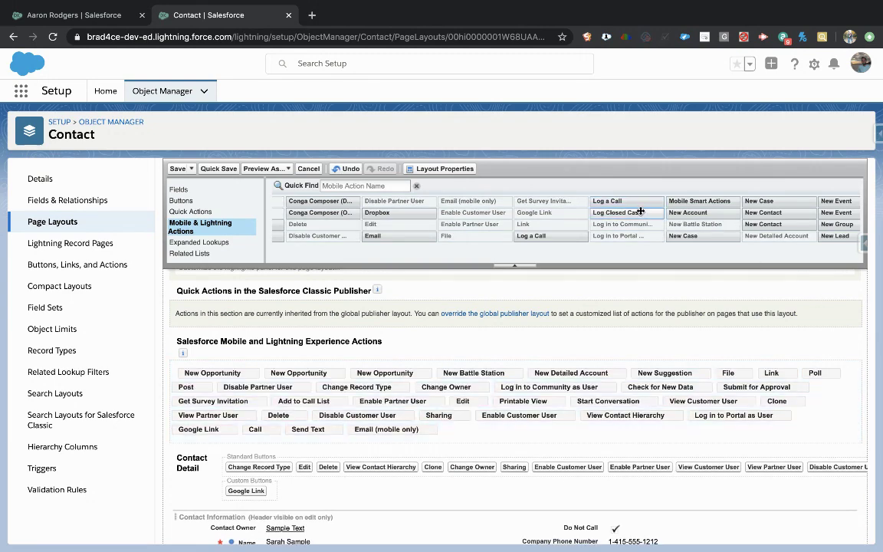
left_click_drag(631, 212, 182, 374)
left_click(179, 170)
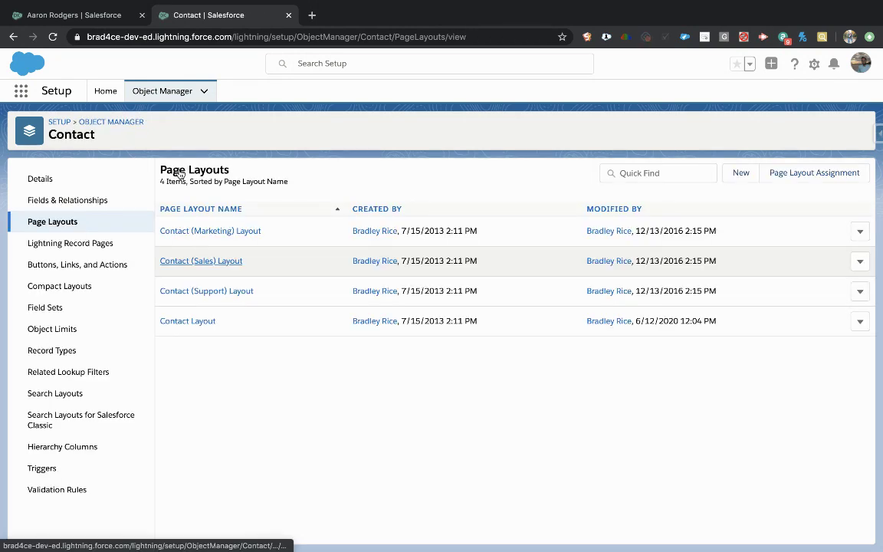
Reload the contact record and launch its new Log Closed Case action.
left_click(90, 19)
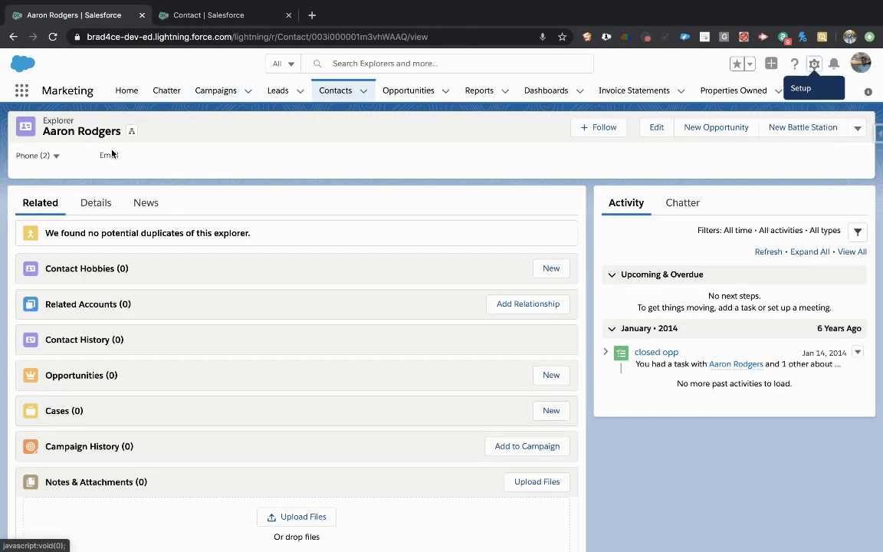
left_click(52, 37)
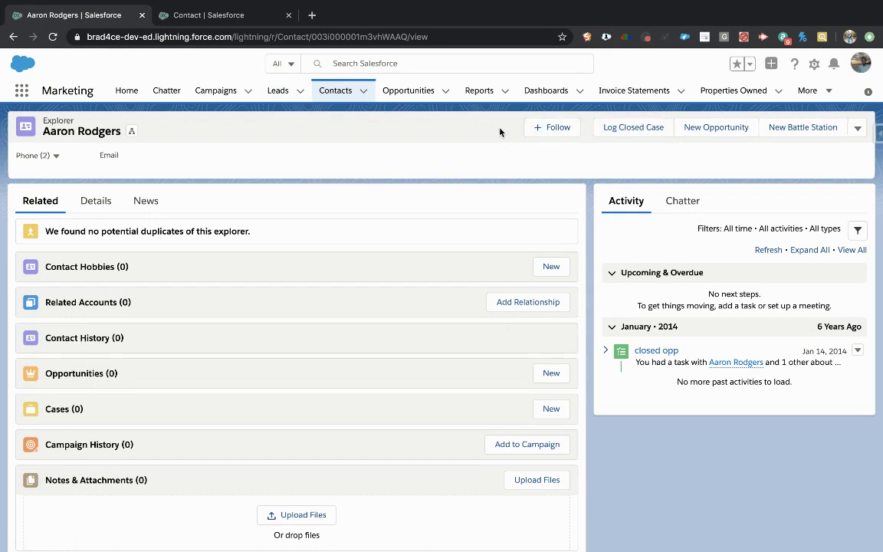
left_click(623, 136)
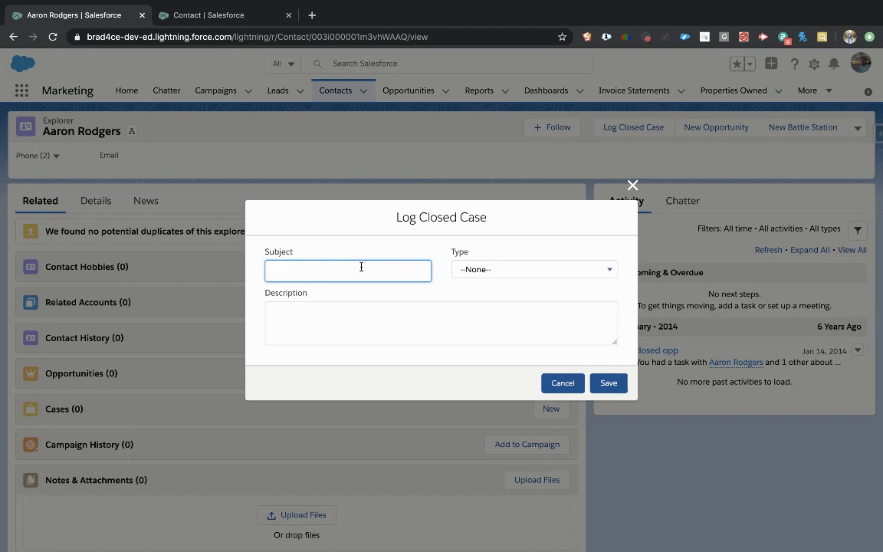
Log a case with Subject 'Quick Call and Resolved Issue', Type Mechanical, Description 'Mechanical issue was resolved.'.
type("QQuick Call and Resolved Issue")
left_click(524, 270)
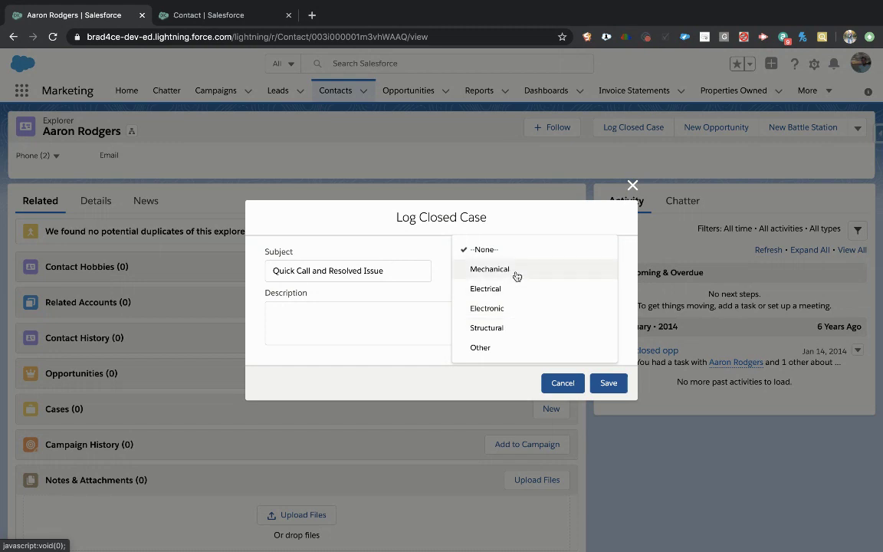
left_click(517, 272)
left_click(398, 323)
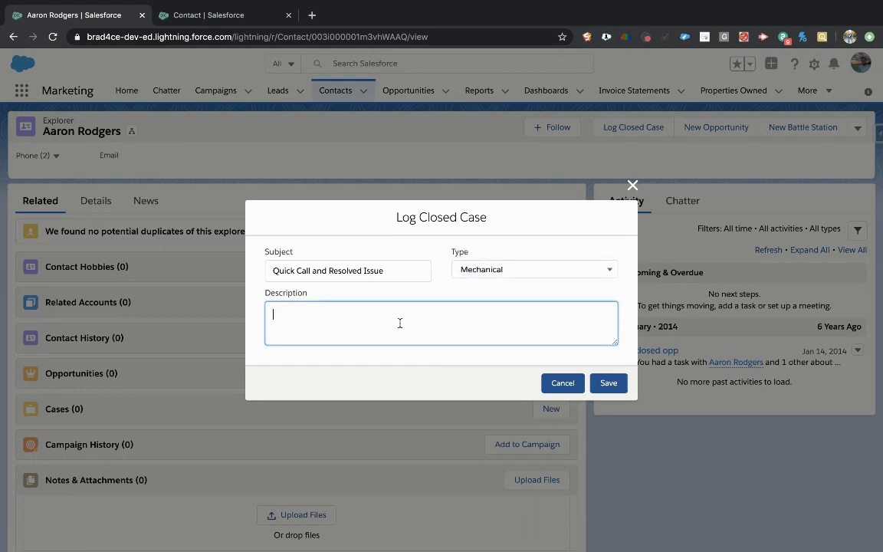
type("Mechanical issue was resolved.")
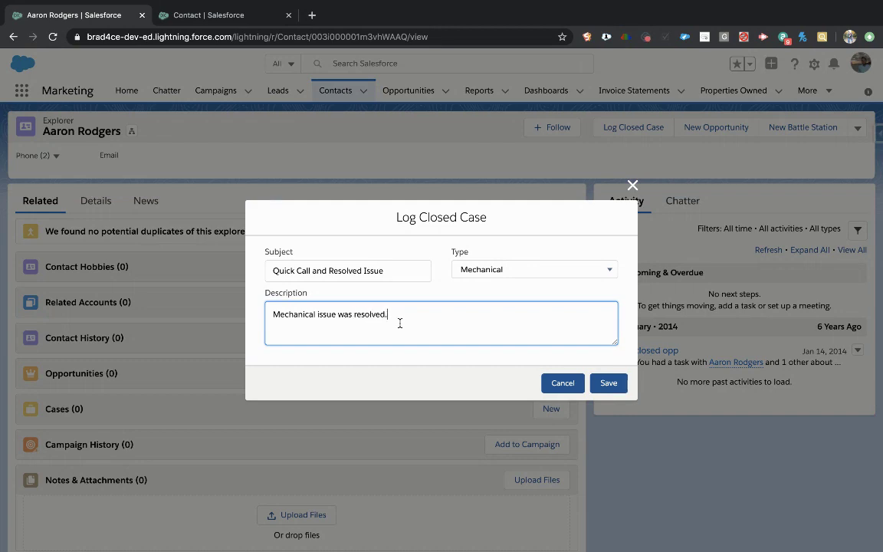
left_click(609, 384)
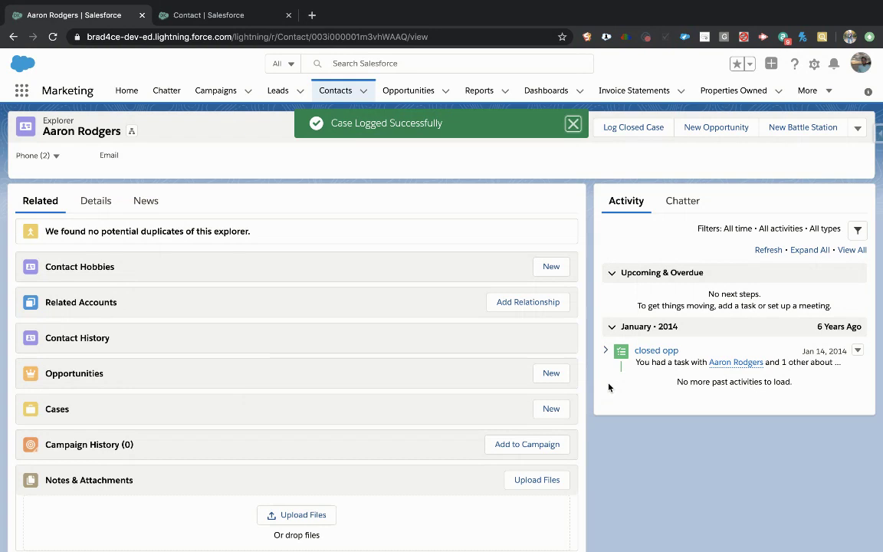
Review the new Quick Call and Resolved Issue case's Closed status and details, then return to the contact.
scroll(349, 333, "down", 1)
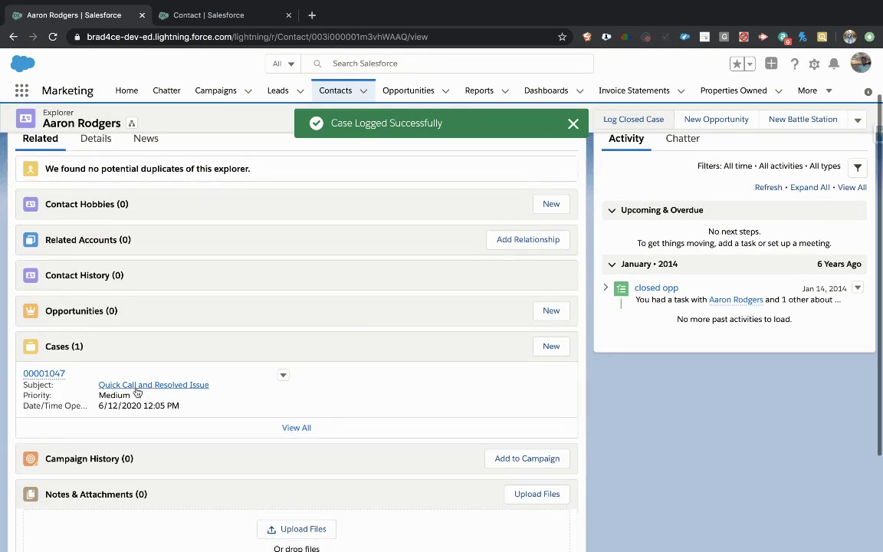
left_click(50, 373)
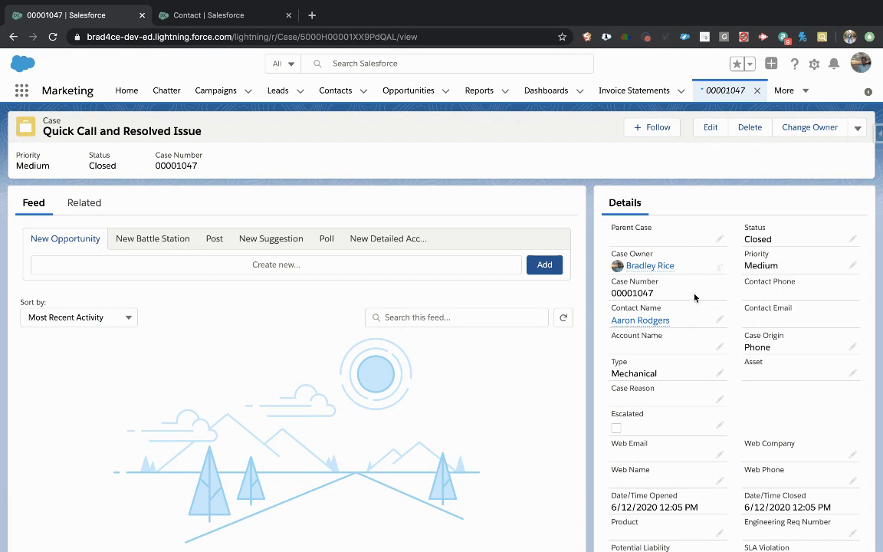
mouse_move(669, 319)
scroll(709, 295, "down", 2)
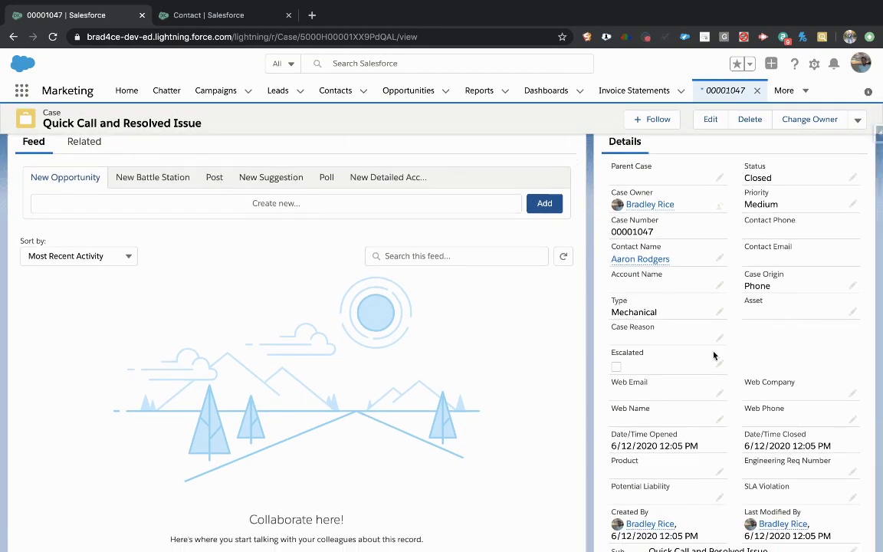
scroll(713, 355, "down", 4)
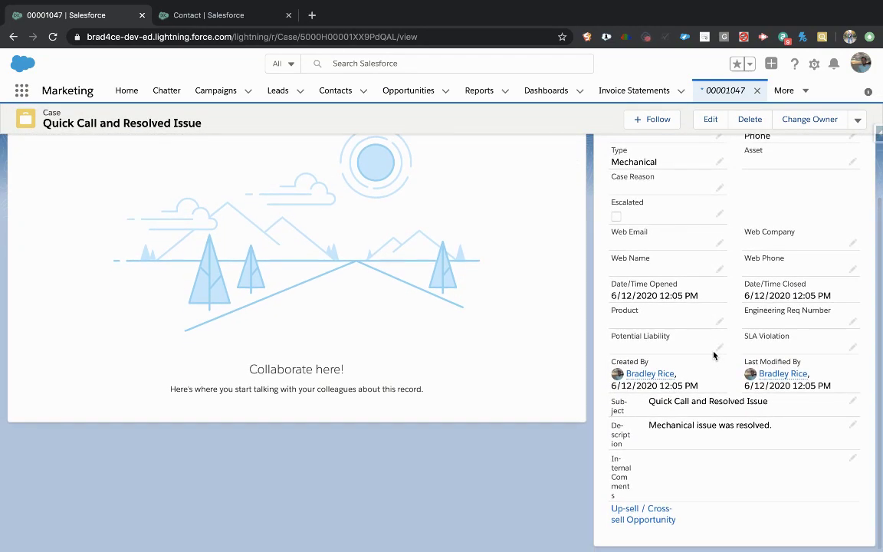
scroll(713, 354, "up", 6)
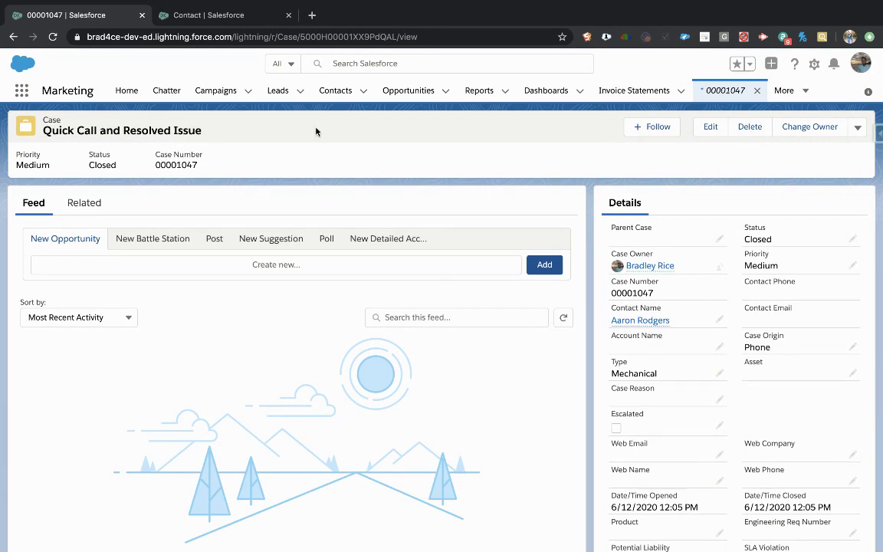
left_click(640, 320)
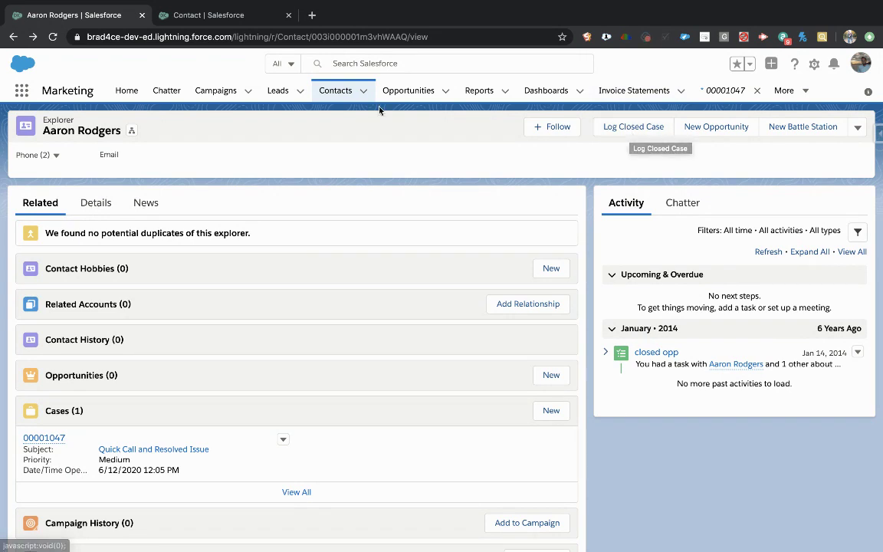
Start a new Contact action in Setup's Buttons, Links, and Actions, leaving Action Type as Create a Record.
left_click(203, 12)
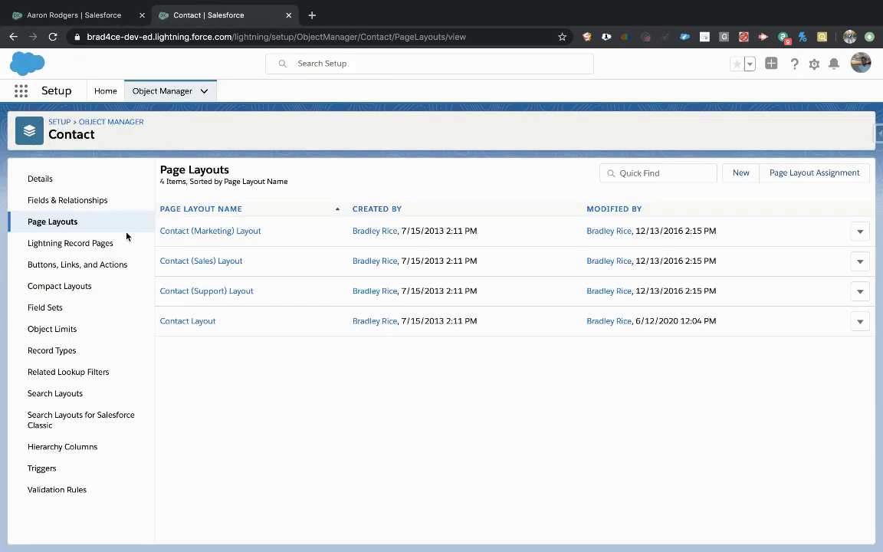
left_click(92, 266)
left_click(745, 173)
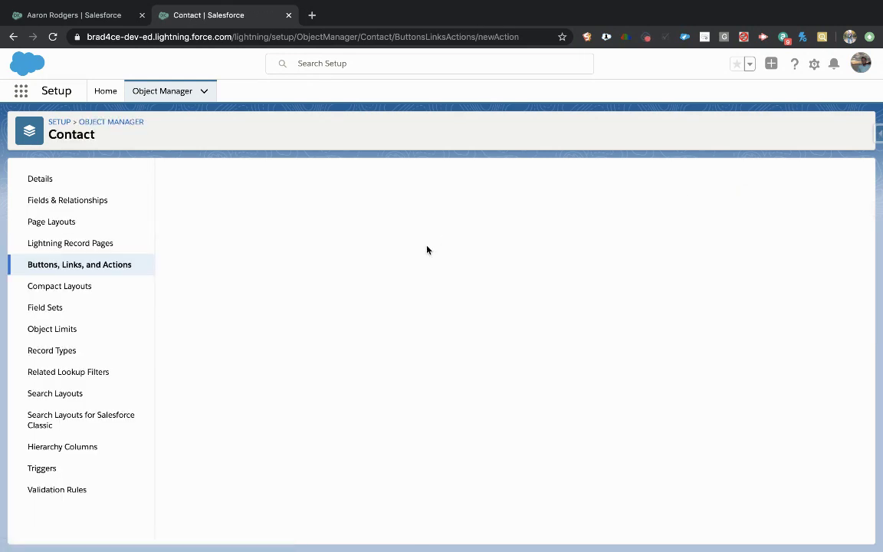
left_click(337, 246)
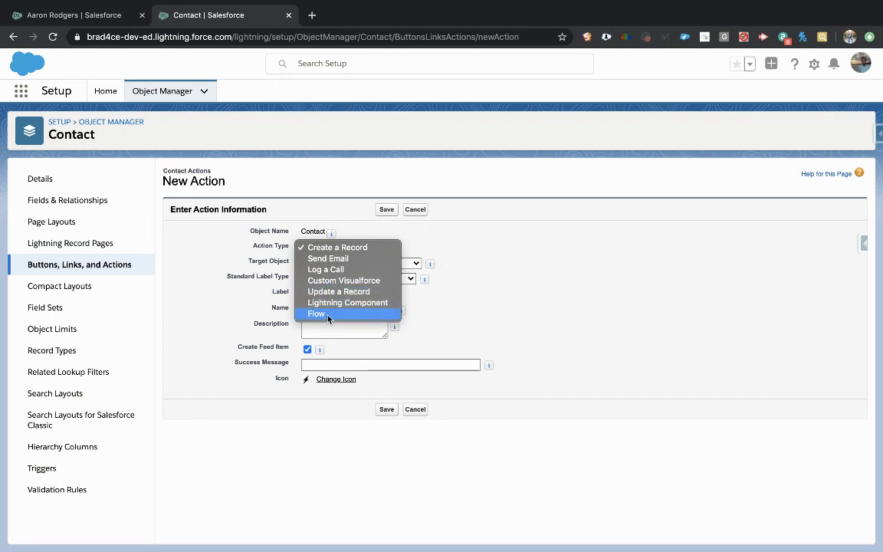
left_click(484, 253)
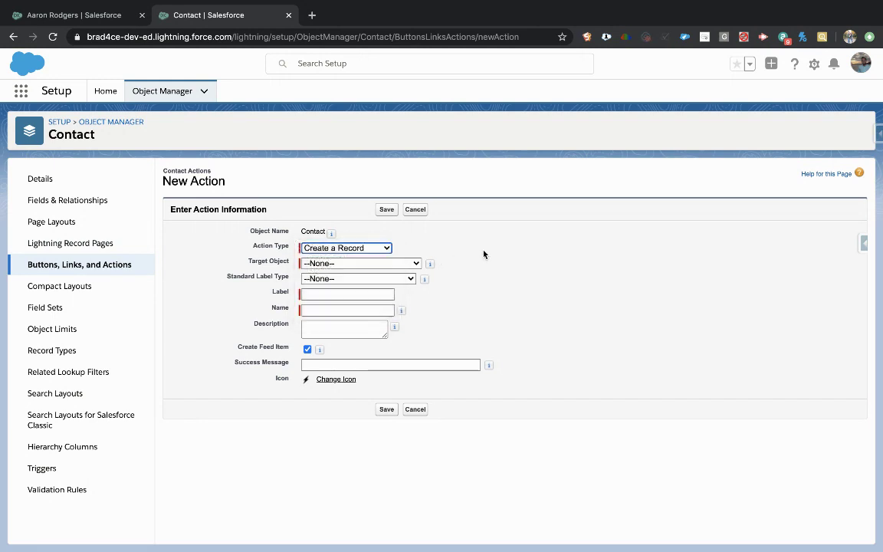